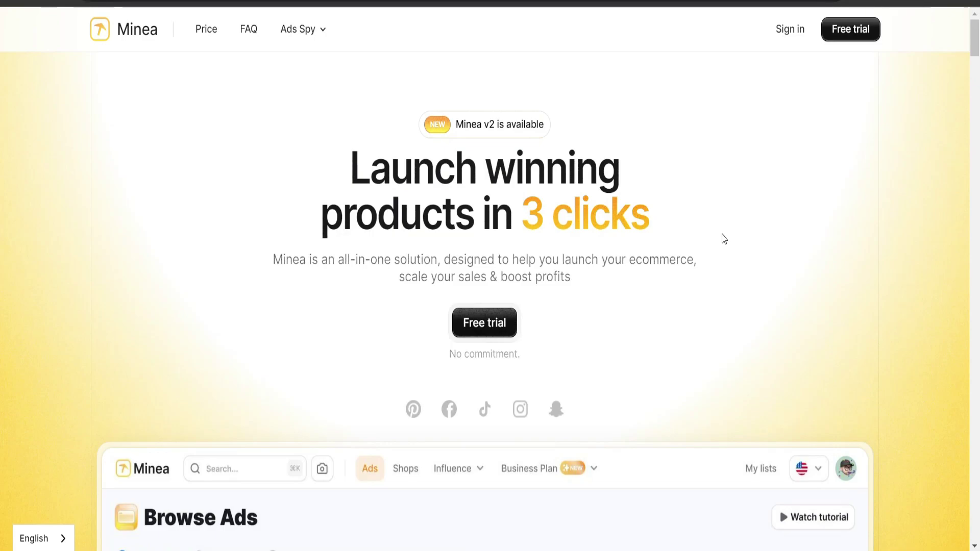
# - Scroll down to the pricing plans and highlight the Starter plan name
pyautogui.moveTo(975, 41); pyautogui.dragTo(976, 326)
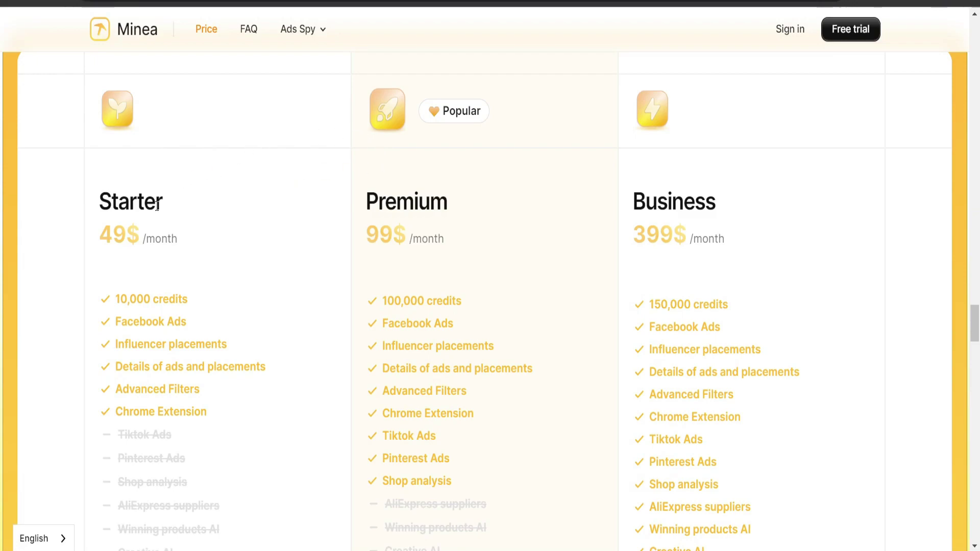
pyautogui.moveTo(96, 204); pyautogui.dragTo(211, 209)
pyautogui.click(212, 209)
pyautogui.scroll(2, 77, 197)
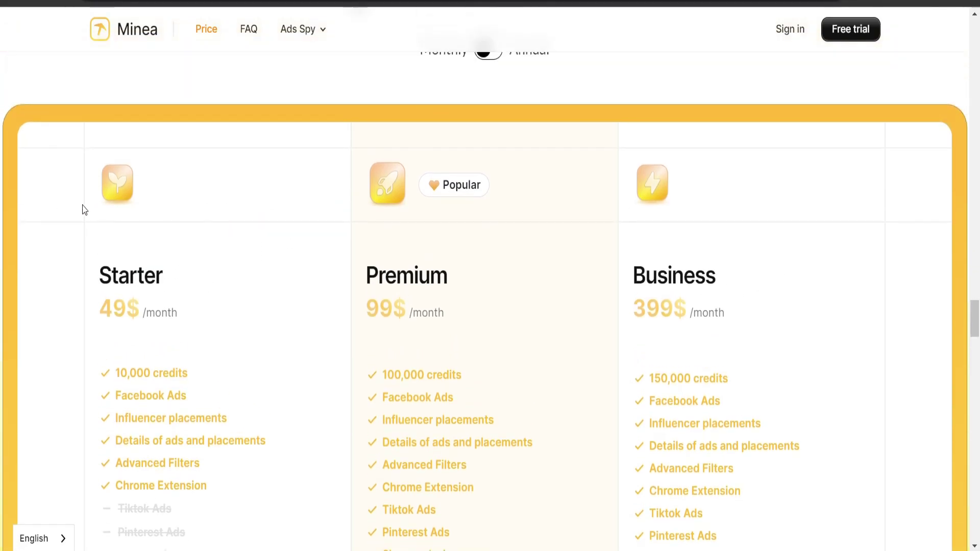
pyautogui.scroll(2, 409, 194)
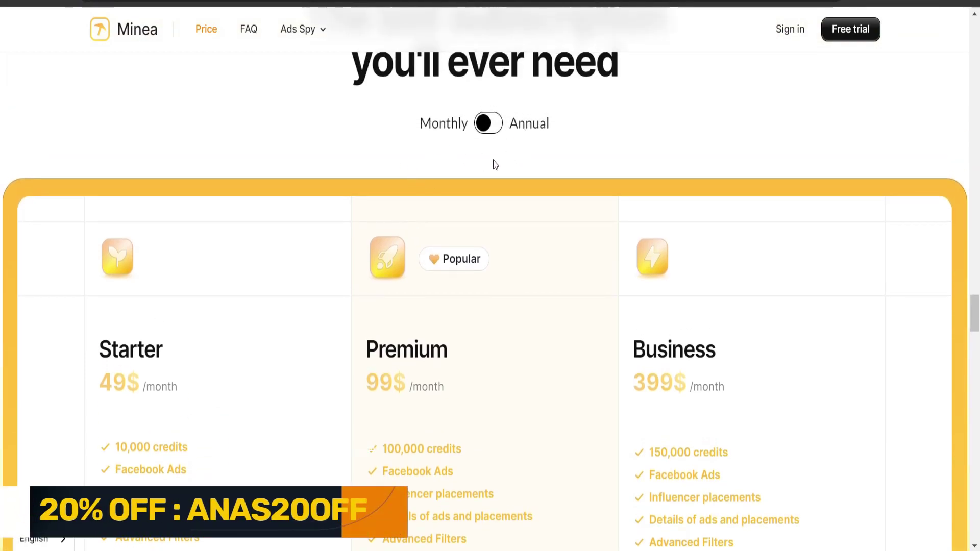
# - Switch between annual and monthly billing twice to compare prices, ending on monthly
pyautogui.click(490, 124)
pyautogui.click(488, 124)
pyautogui.scroll(-2, 409, 192)
pyautogui.scroll(2, 516, 101)
pyautogui.click(488, 123)
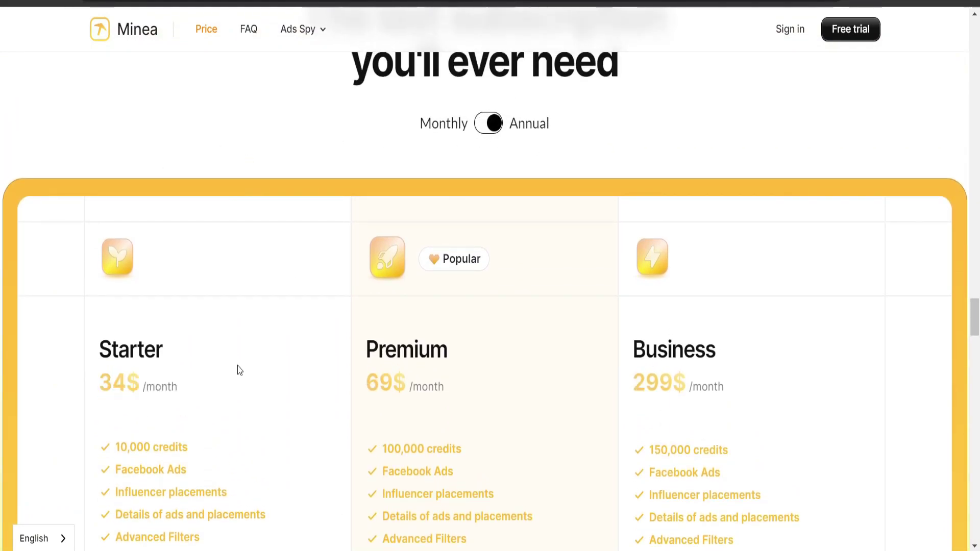
pyautogui.click(485, 124)
pyautogui.scroll(-3, 202, 261)
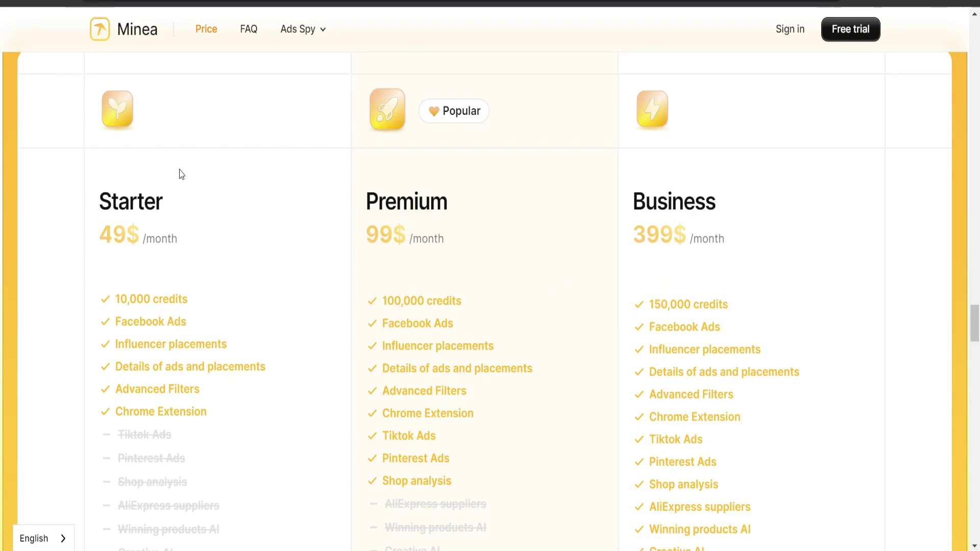
# - Highlight the Starter and Premium plan names and review their feature lists
pyautogui.doubleClick(121, 199)
pyautogui.doubleClick(380, 204)
pyautogui.click(514, 203)
pyautogui.scroll(-3, 718, 408)
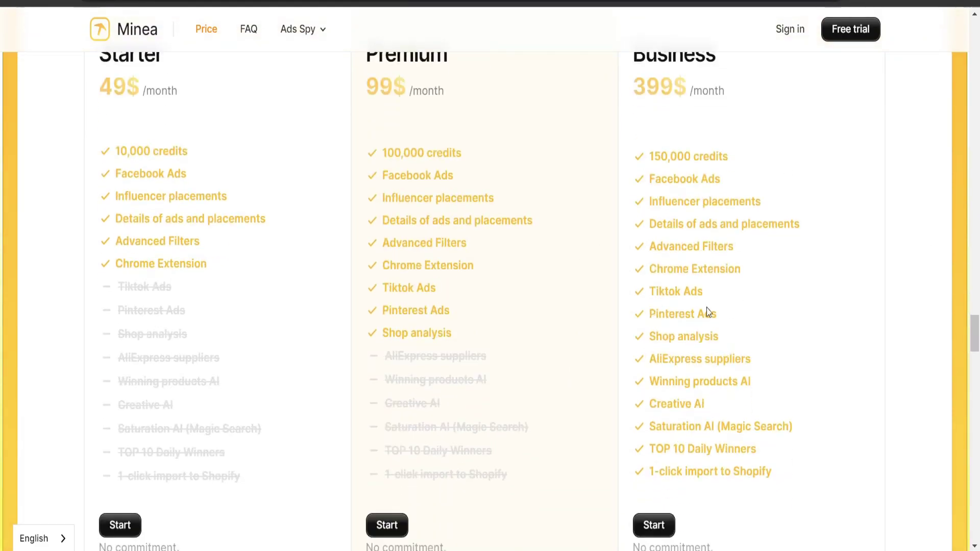
pyautogui.scroll(3, 540, 214)
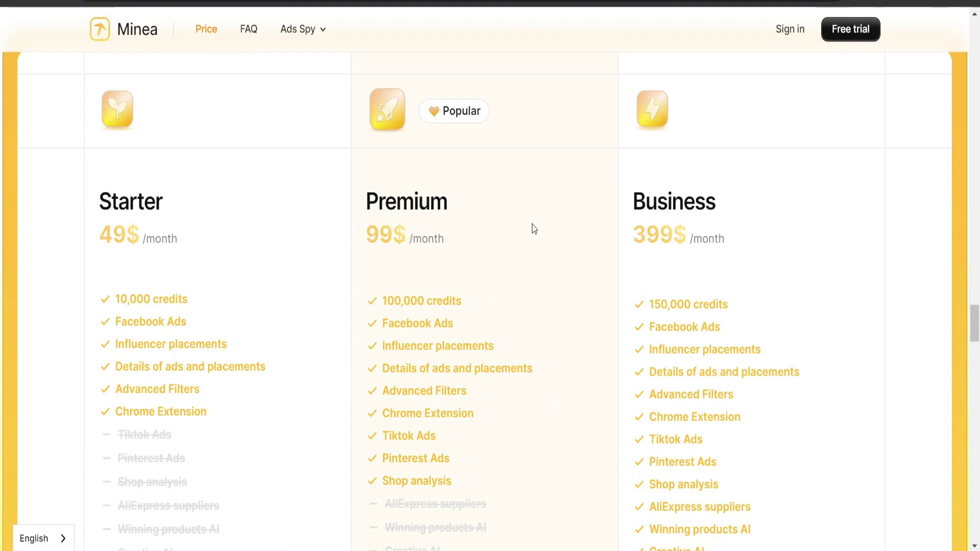
pyautogui.scroll(3, 529, 213)
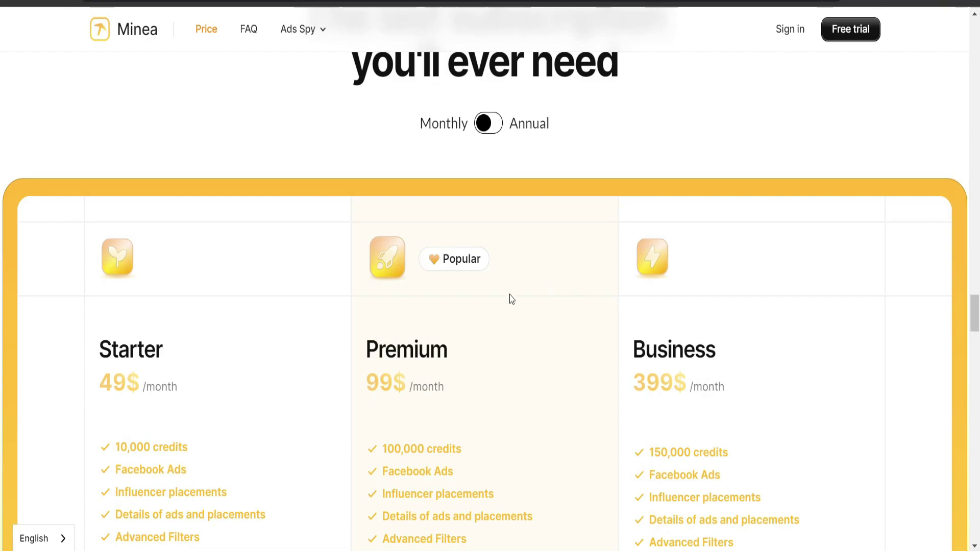
pyautogui.scroll(-3, 494, 302)
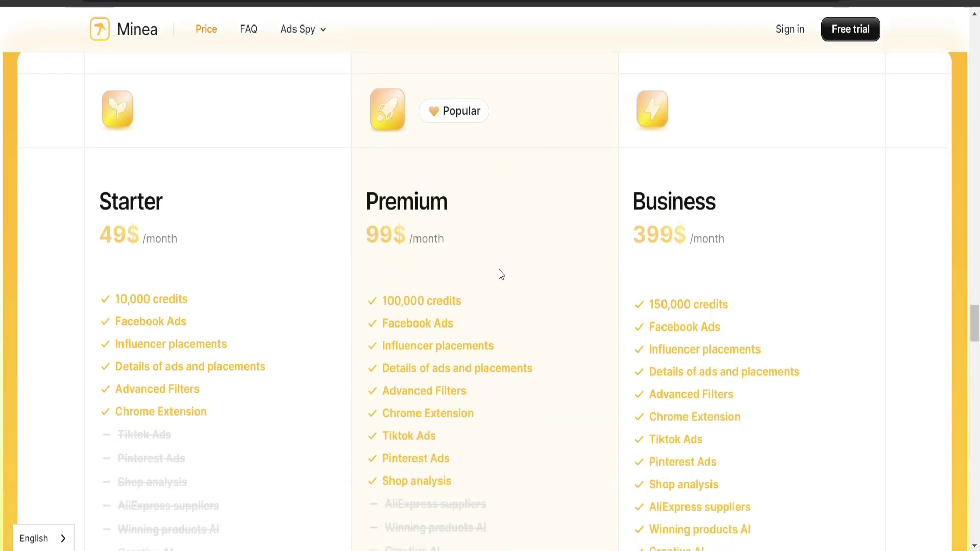
pyautogui.scroll(-7, 114, 346)
# - Highlight the Try for Free heading and its free credits mention
pyautogui.tripleClick(49, 462)
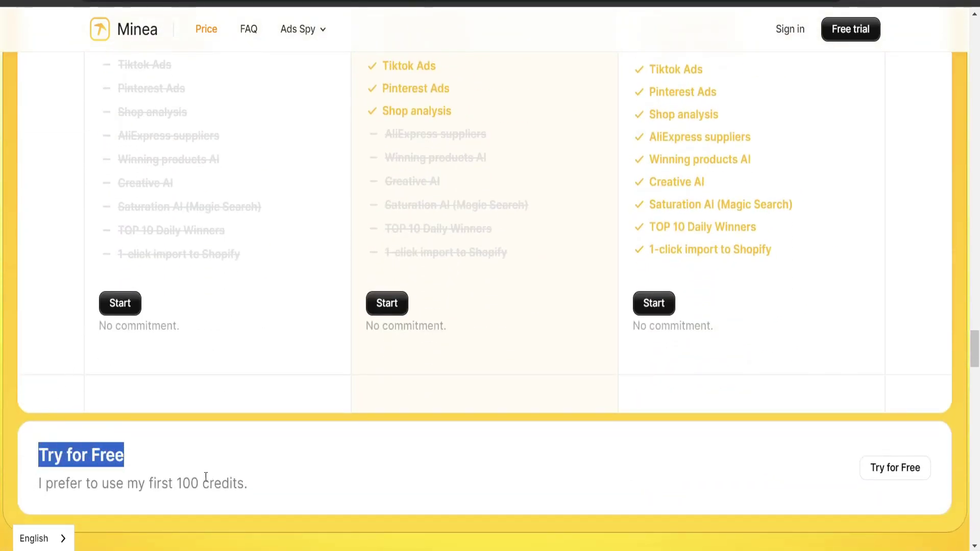
pyautogui.moveTo(182, 483); pyautogui.dragTo(271, 491)
pyautogui.click(272, 490)
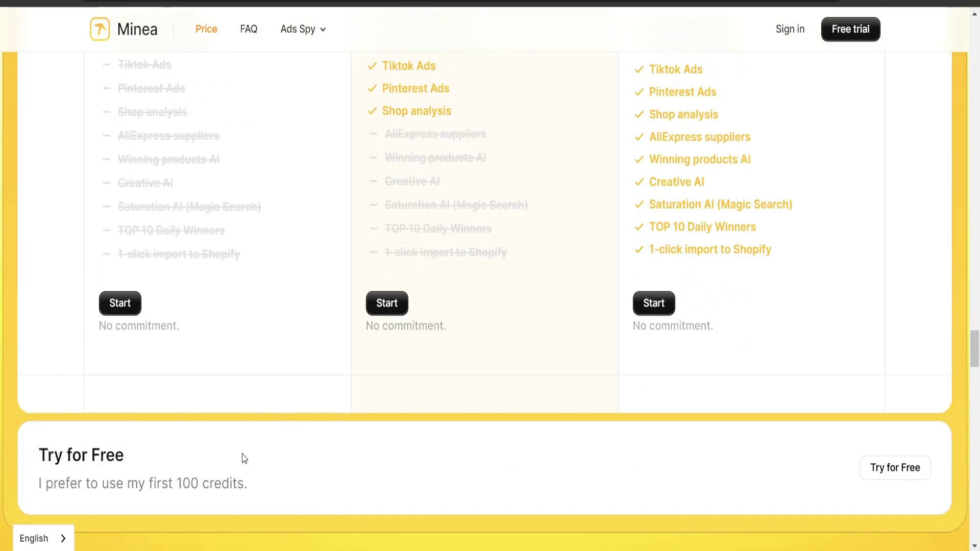
pyautogui.scroll(3, 243, 457)
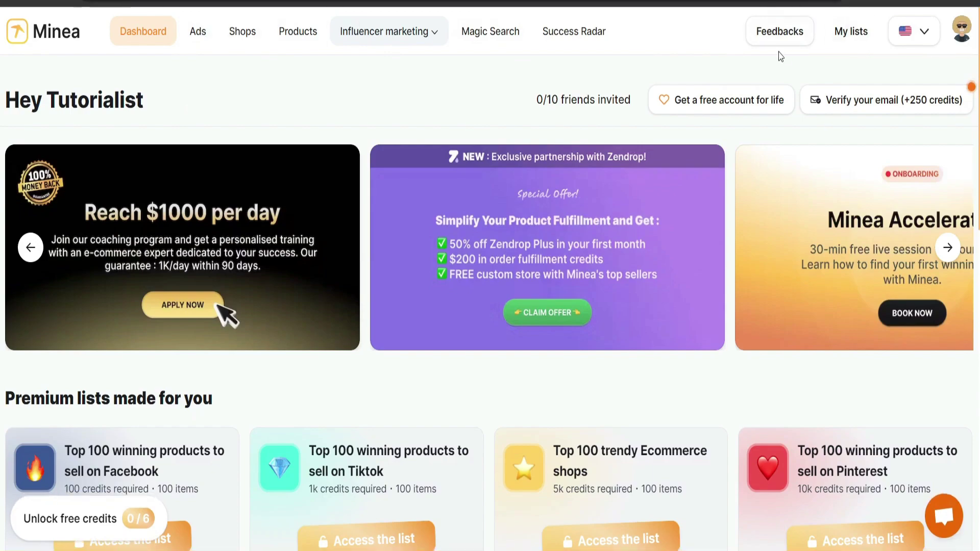
# - Open 'How credits works?' from the account menu and note that Search costs 10 credits
pyautogui.click(966, 32)
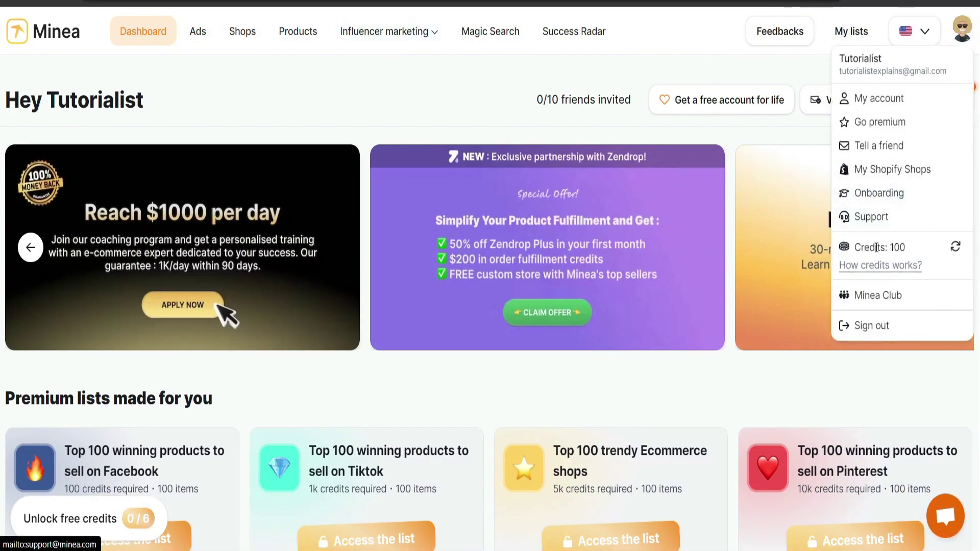
pyautogui.click(889, 267)
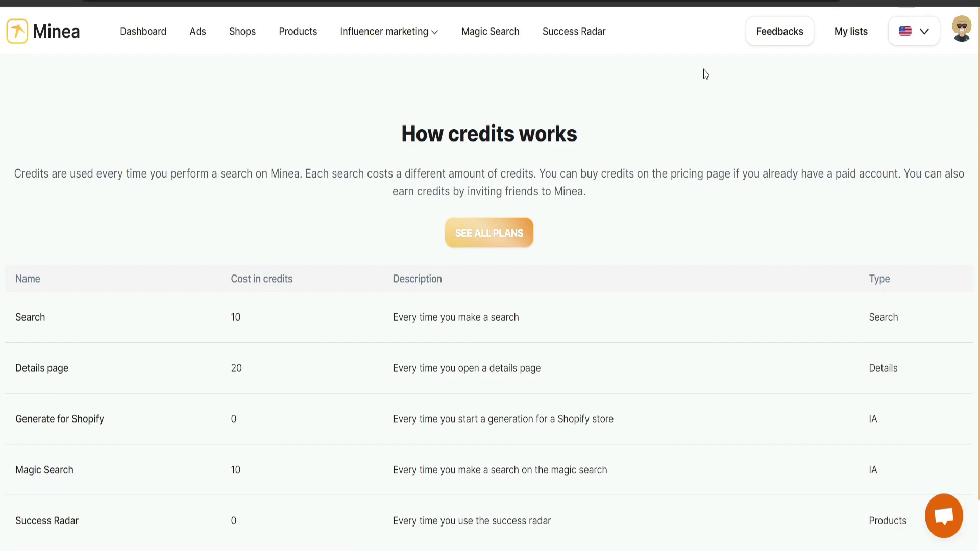
pyautogui.scroll(-1, 745, 72)
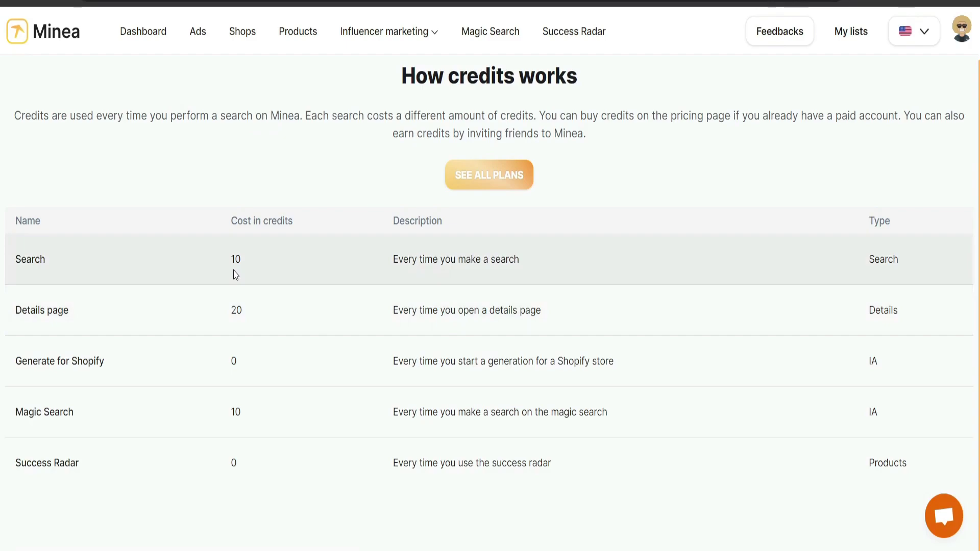
pyautogui.moveTo(227, 265); pyautogui.dragTo(265, 266)
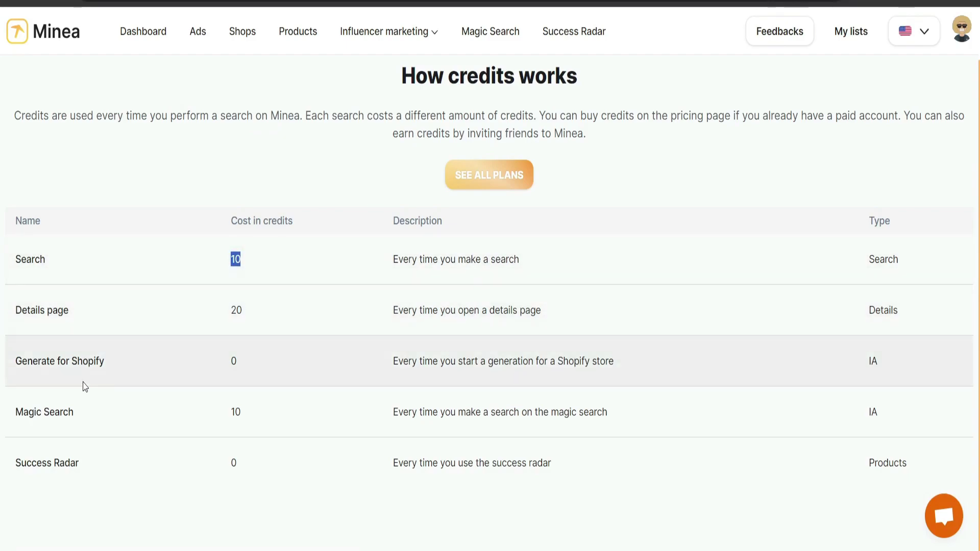
pyautogui.click(226, 314)
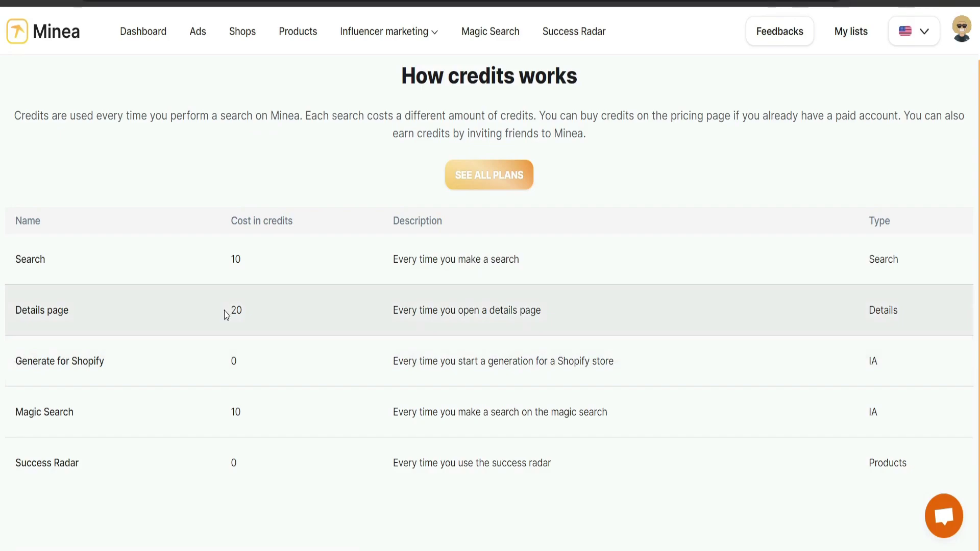
# - Highlight the Details page (20), Magic Search (10) and Generate for Shopify rows of the cost table
pyautogui.moveTo(226, 315); pyautogui.dragTo(265, 313)
pyautogui.click(140, 461)
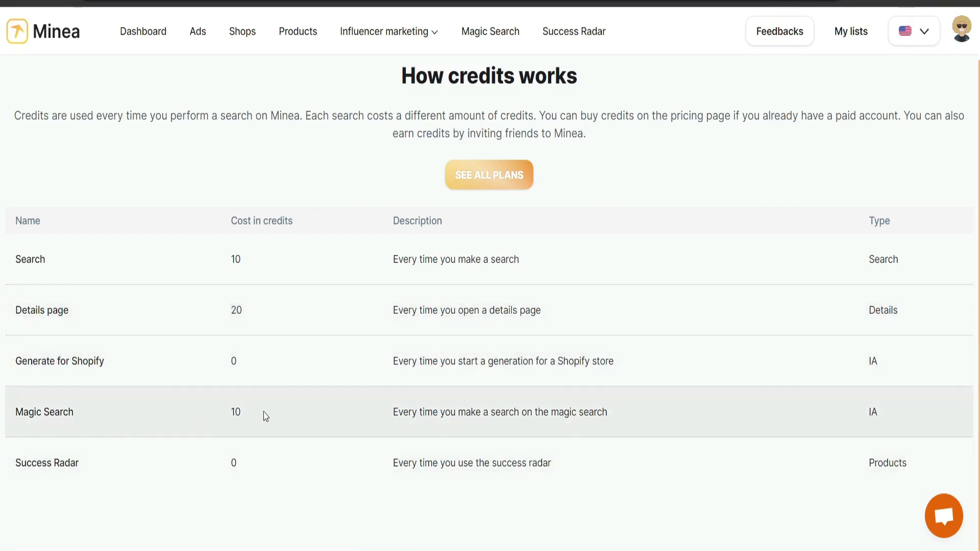
pyautogui.doubleClick(234, 410)
pyautogui.click(934, 350)
pyautogui.moveTo(14, 309); pyautogui.dragTo(103, 313)
pyautogui.moveTo(11, 361); pyautogui.dragTo(177, 363)
pyautogui.moveTo(118, 419); pyautogui.dragTo(170, 470)
pyautogui.click(171, 470)
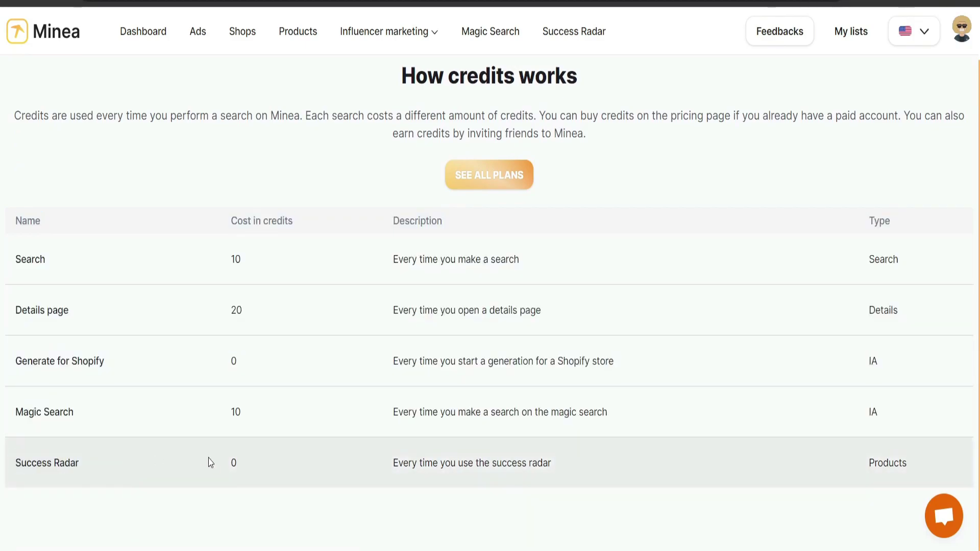
pyautogui.scroll(2, 184, 453)
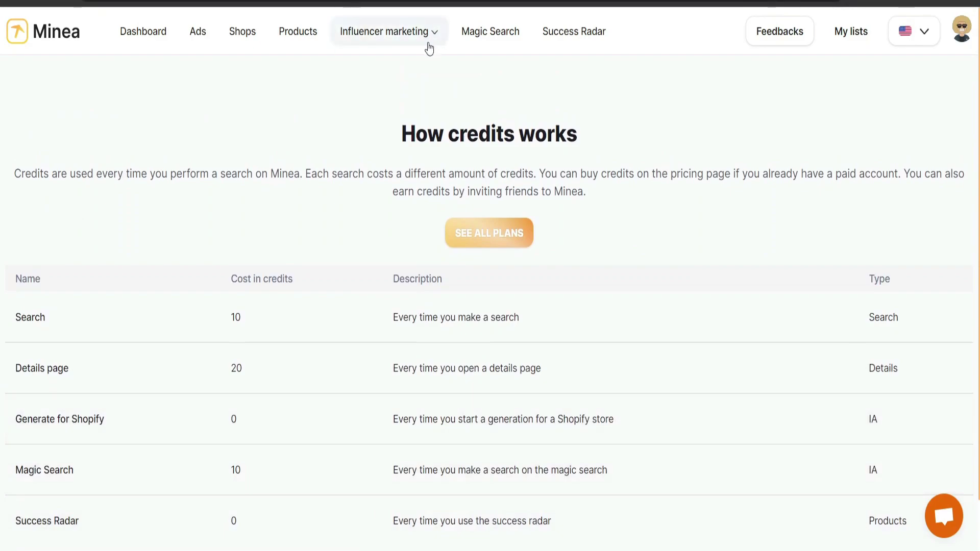
# - Return to the Dashboard, scroll through it, then go to the Ads browsing section
pyautogui.click(138, 33)
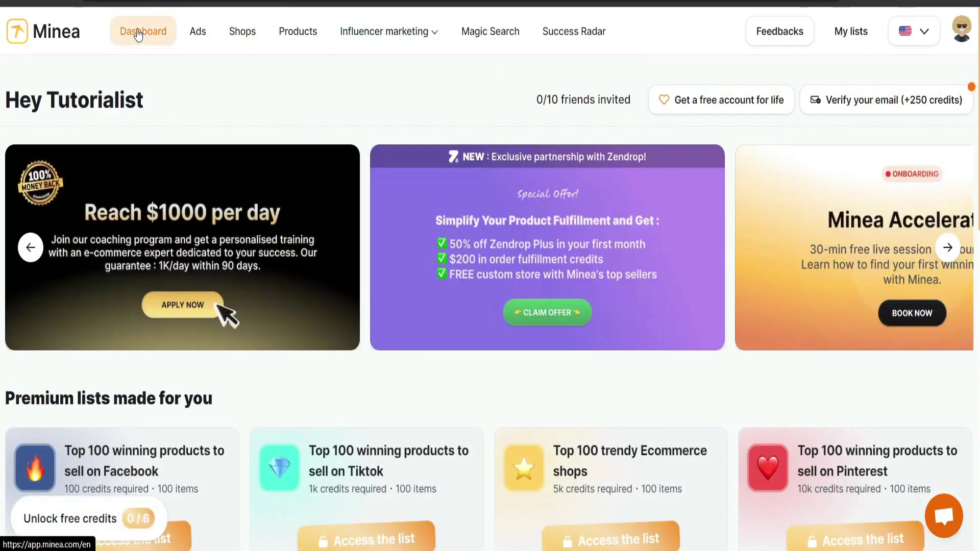
pyautogui.scroll(-2, 360, 197)
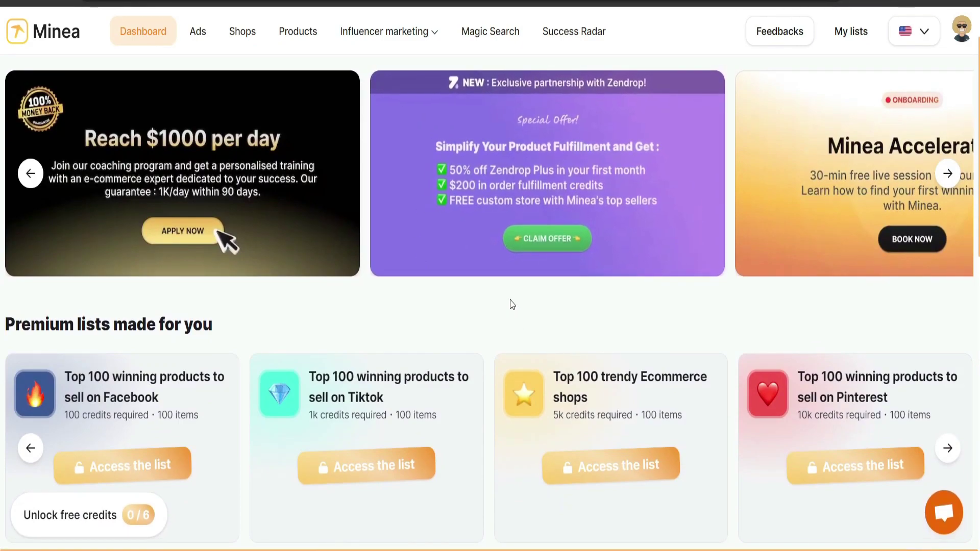
pyautogui.scroll(2, 451, 309)
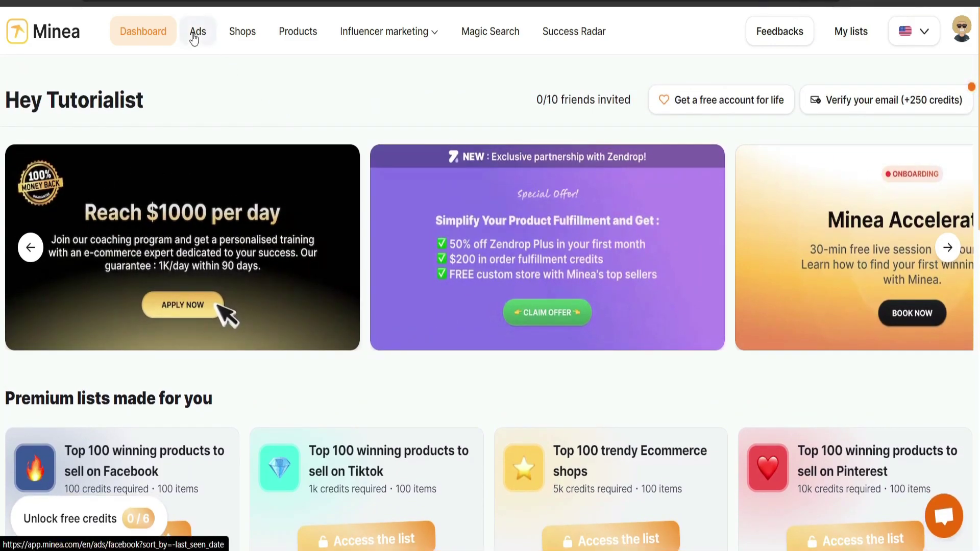
pyautogui.click(196, 34)
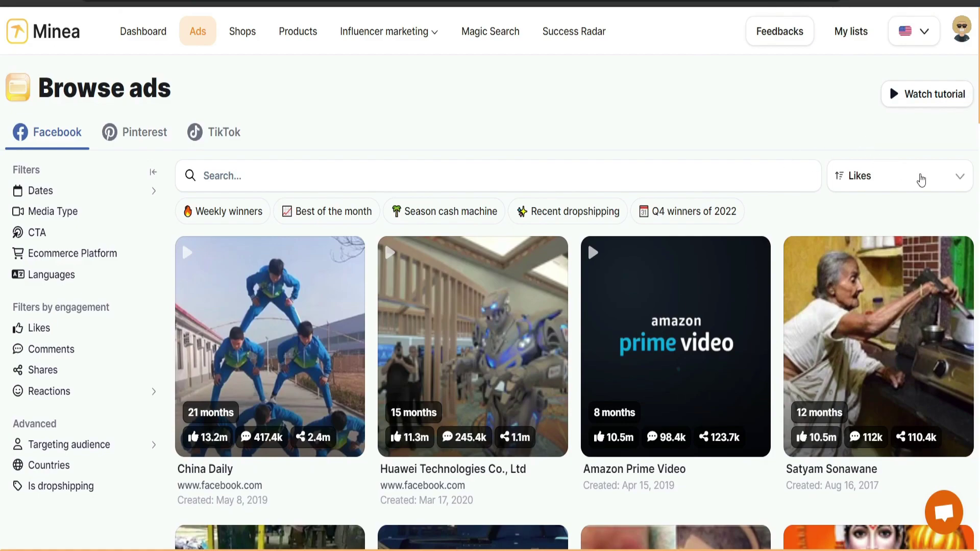
# - Keep the ad list sorted by Likes in descending order
pyautogui.click(922, 181)
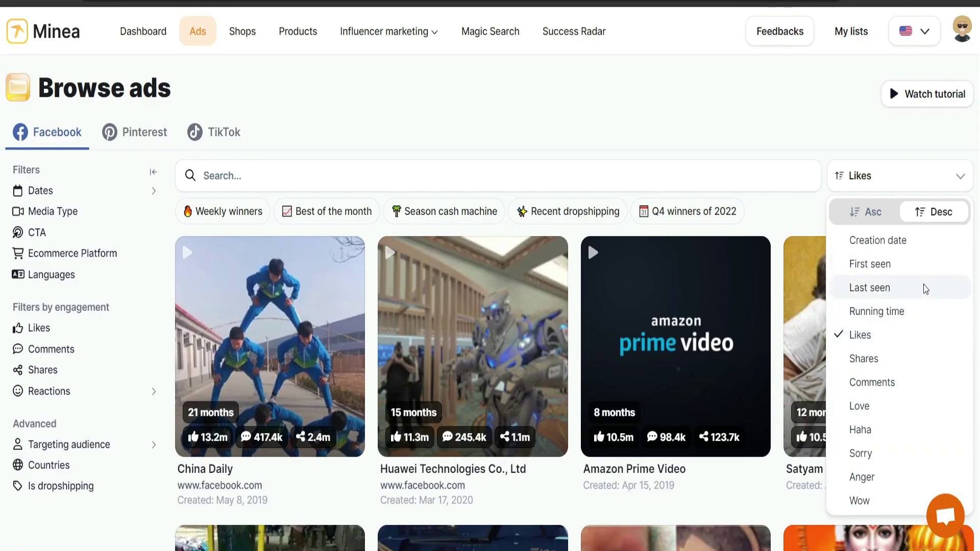
pyautogui.click(935, 182)
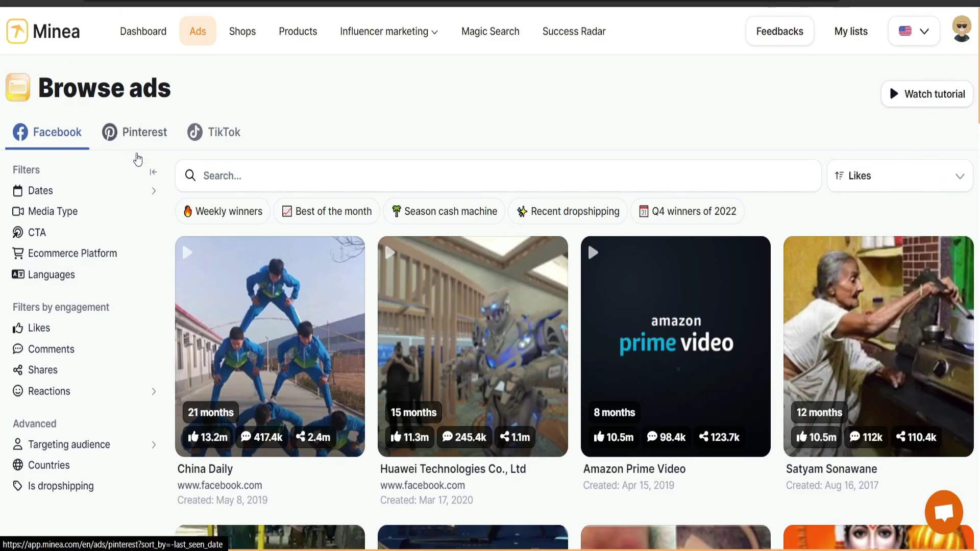
pyautogui.click(92, 192)
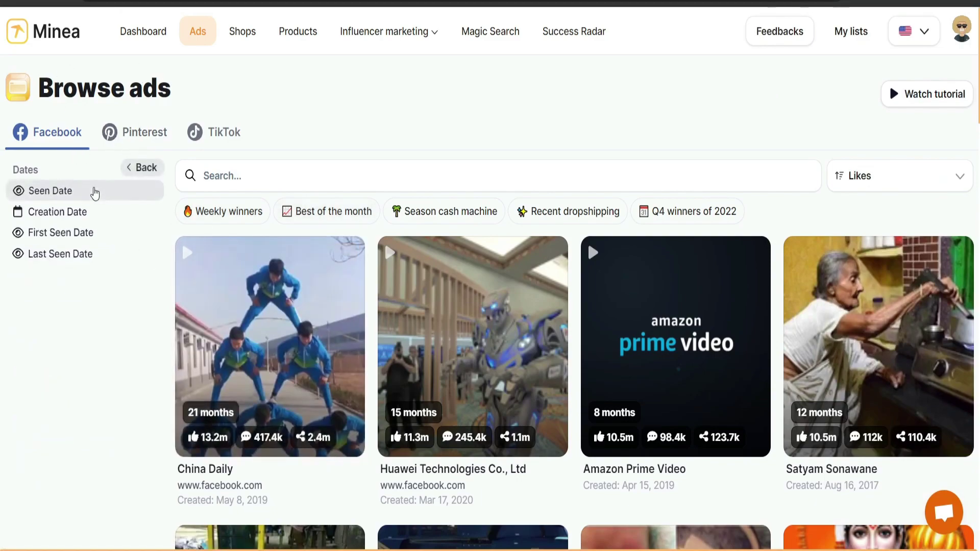
pyautogui.click(143, 174)
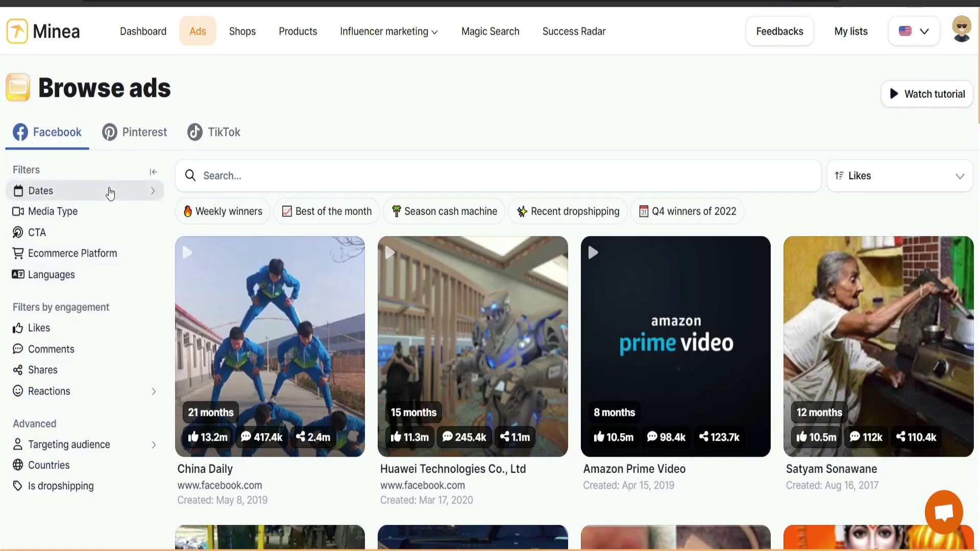
pyautogui.click(41, 275)
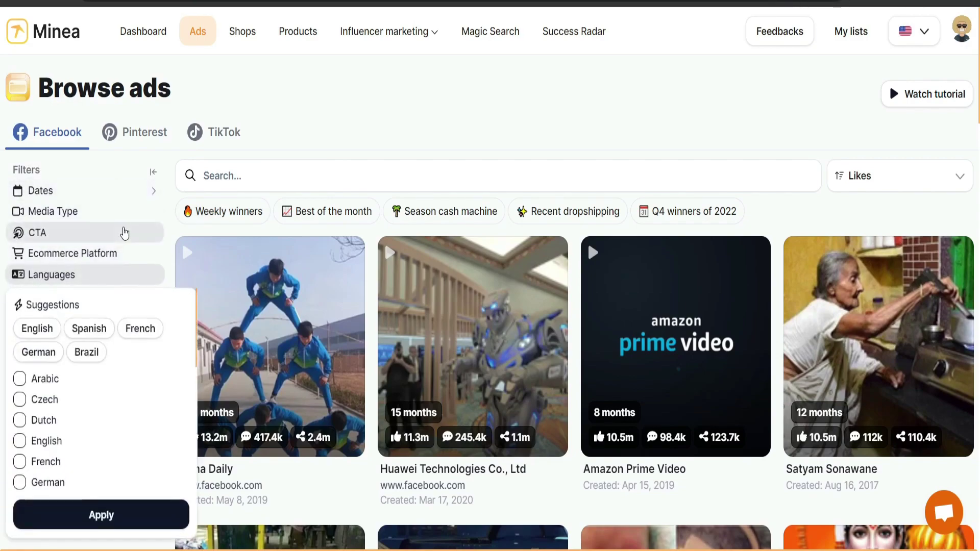
pyautogui.moveTo(124, 234)
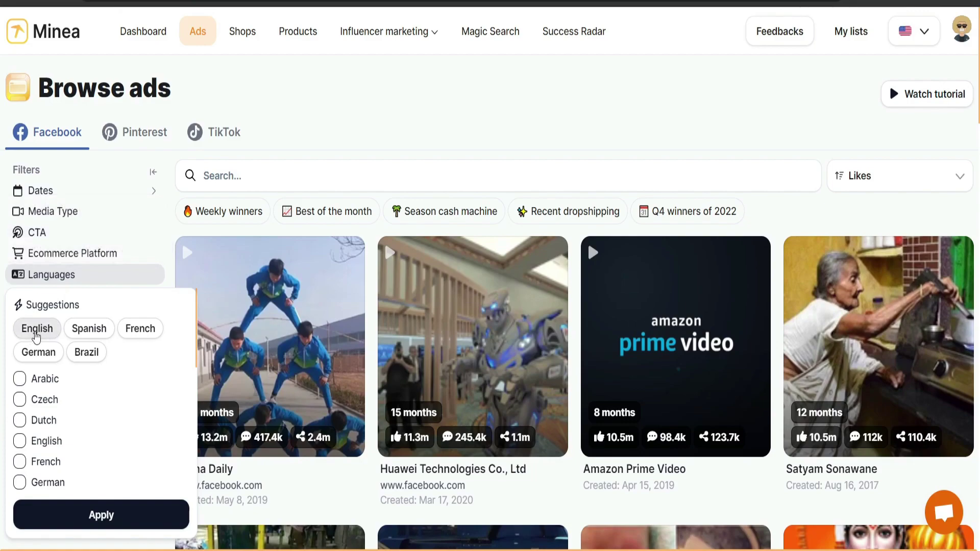
pyautogui.click(48, 275)
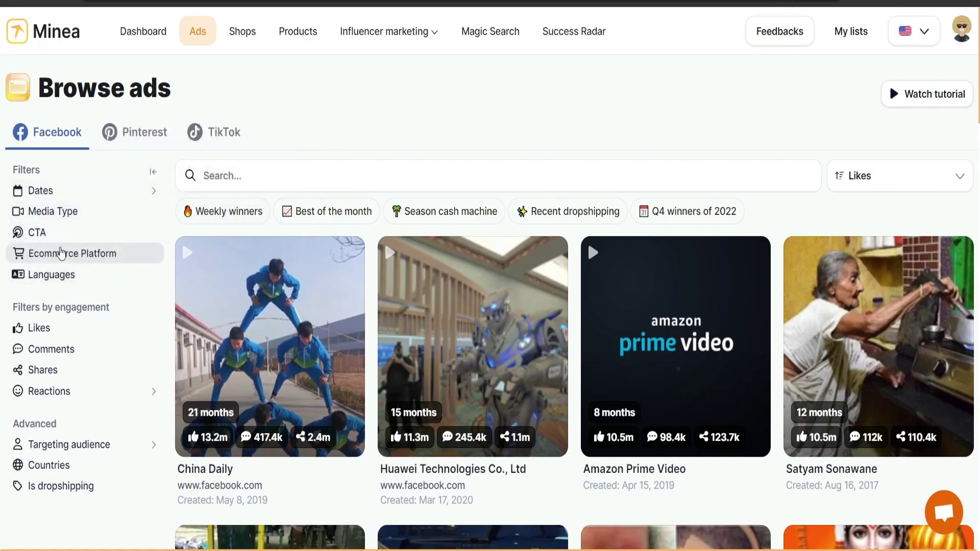
# - Filter the Facebook ads to the Shopify ecommerce platform
pyautogui.click(70, 253)
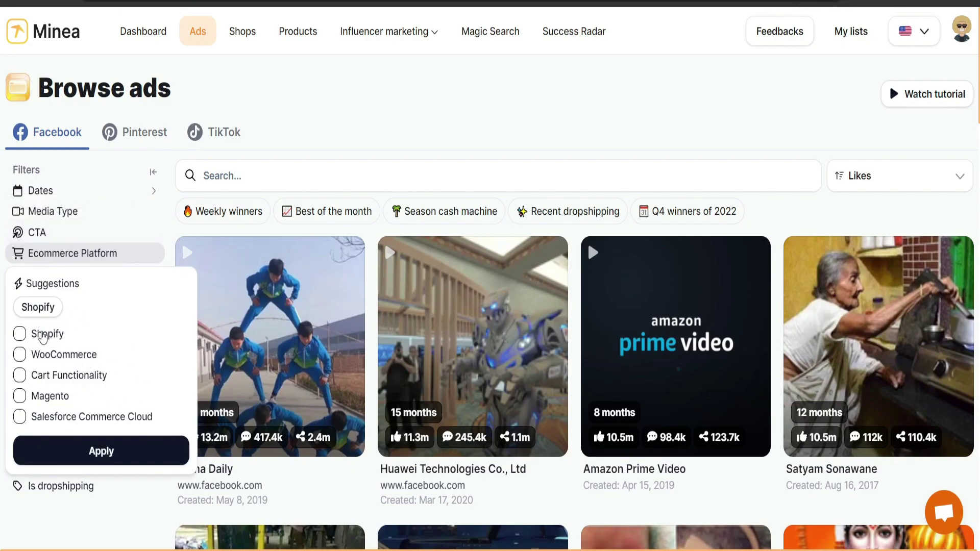
pyautogui.click(41, 334)
pyautogui.click(102, 451)
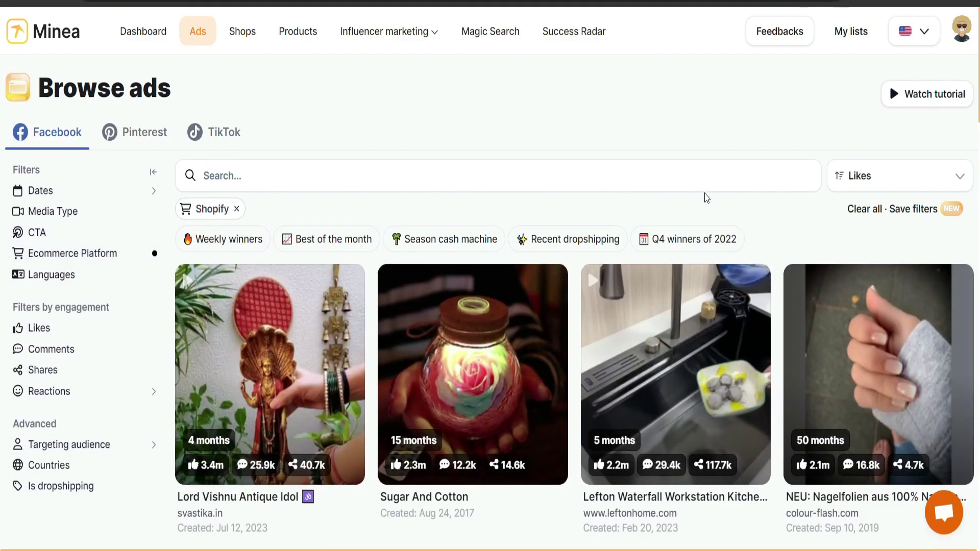
# - Open and close the Likes range and Countries filters without applying changes
pyautogui.moveTo(681, 378)
pyautogui.click(126, 327)
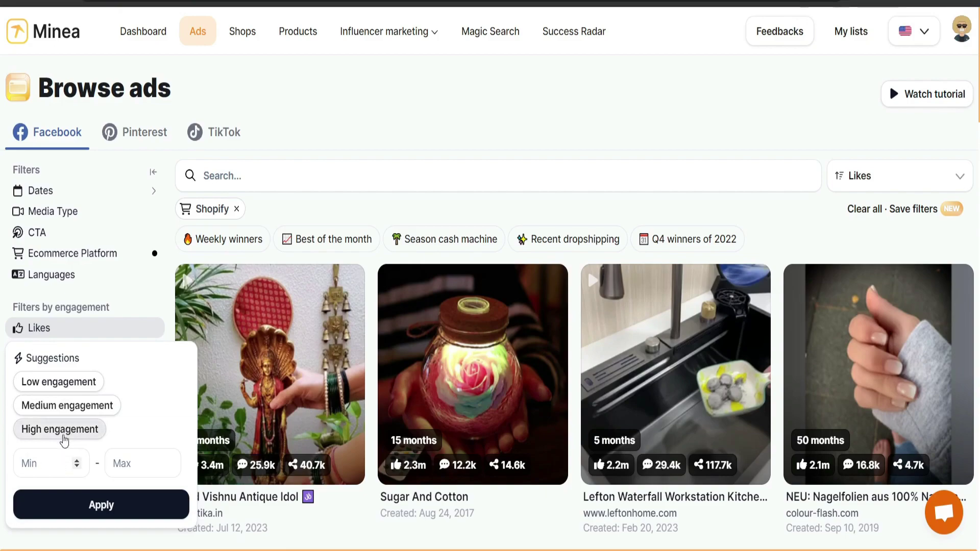
pyautogui.click(40, 329)
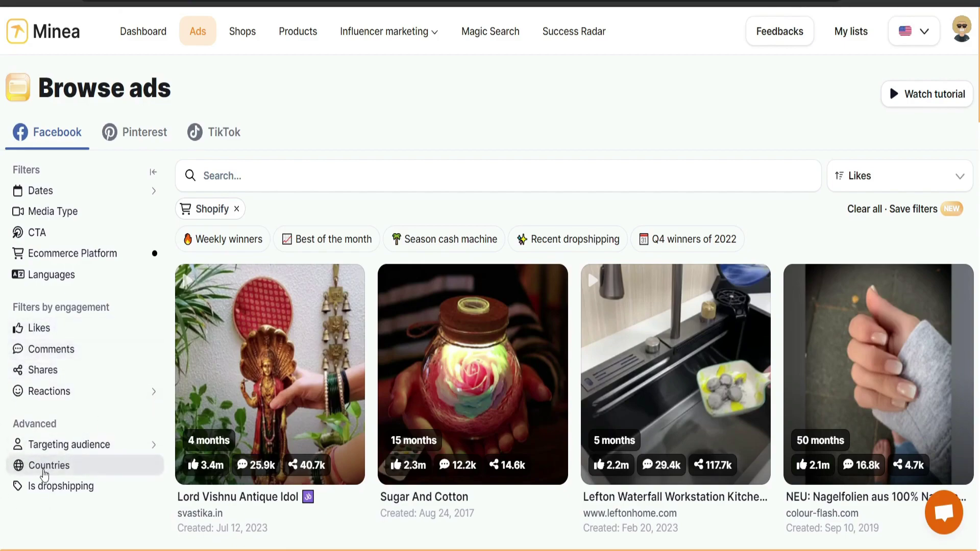
pyautogui.click(45, 465)
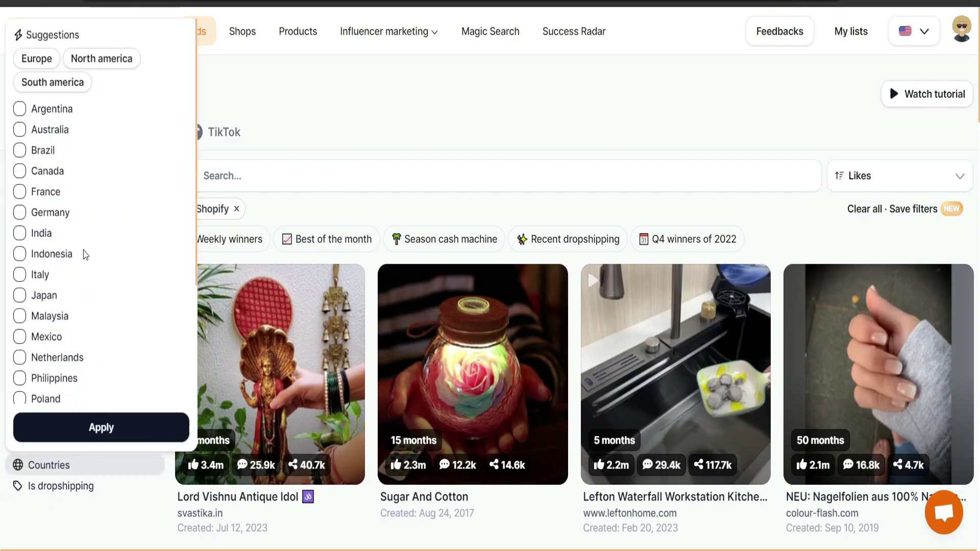
pyautogui.scroll(-3, 82, 240)
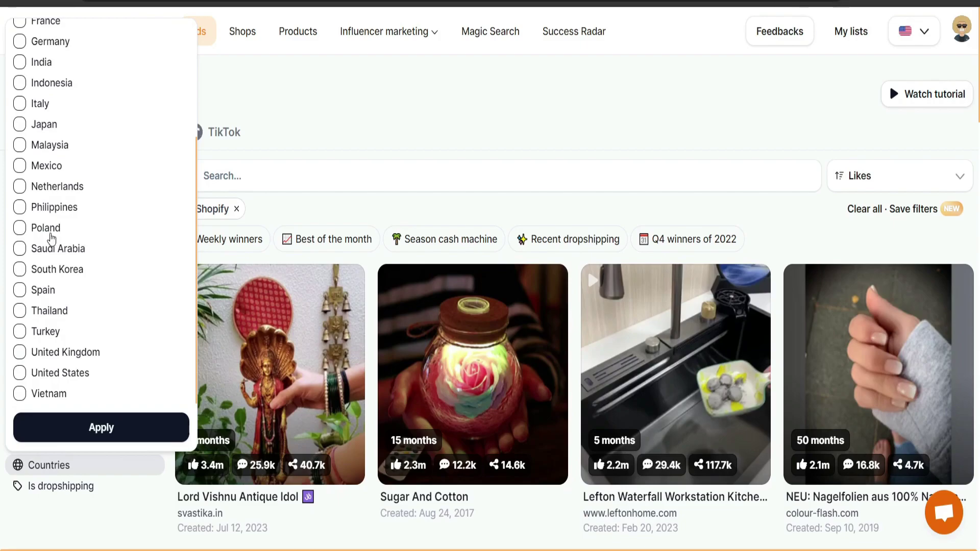
pyautogui.scroll(3, 51, 238)
pyautogui.scroll(-3, 68, 204)
pyautogui.scroll(-3, 112, 147)
pyautogui.scroll(5, 99, 233)
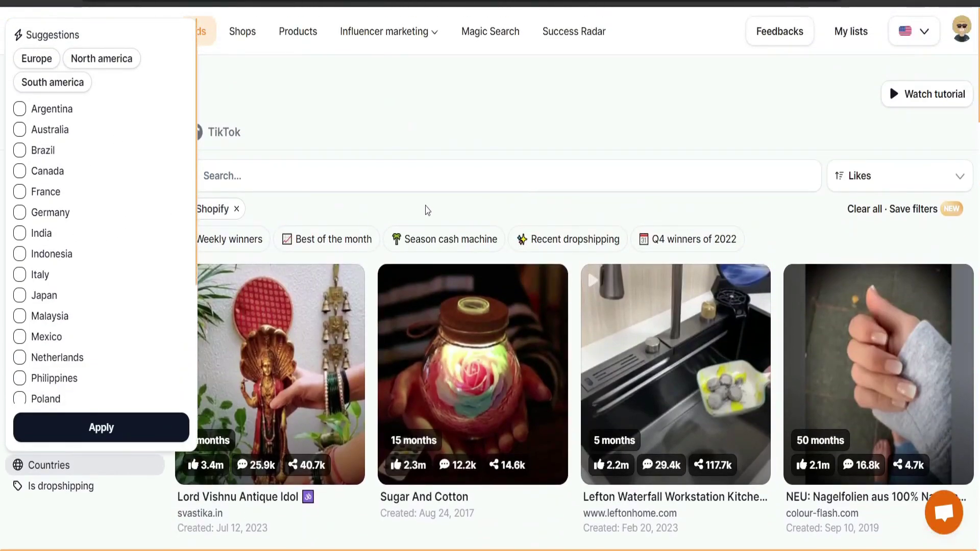
pyautogui.click(311, 110)
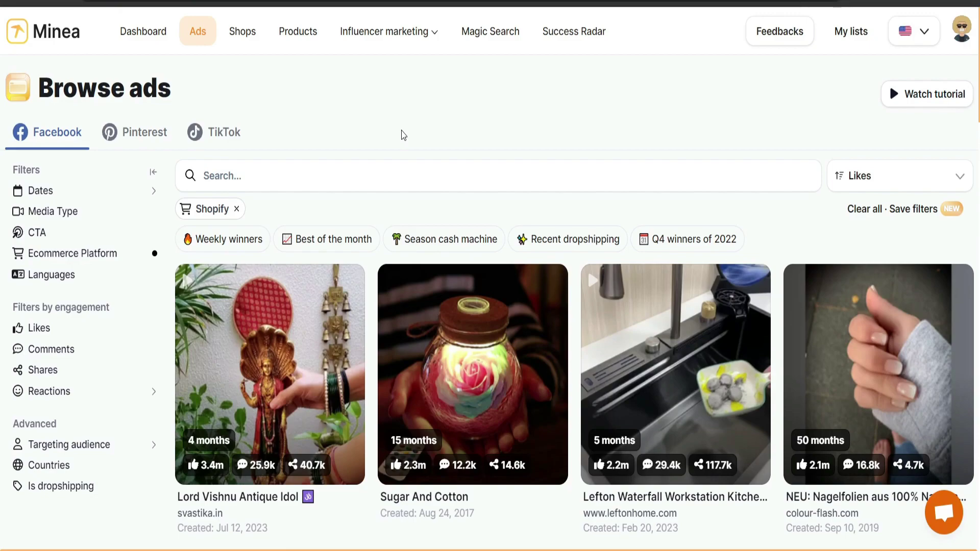
pyautogui.moveTo(602, 439)
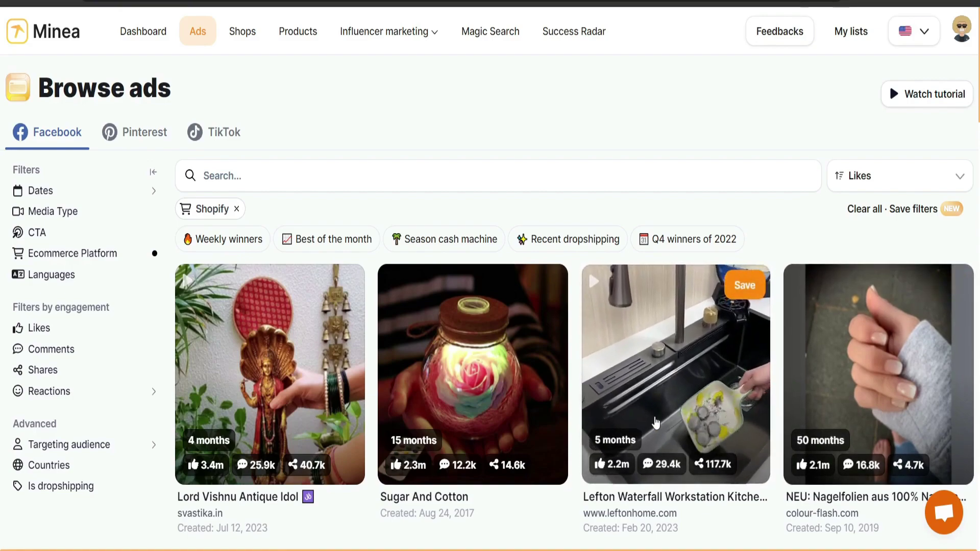
# - Open the Lefton Waterfall kitchen sink ad's details and show its Zendrop/AliExpress supplier options
pyautogui.click(598, 353)
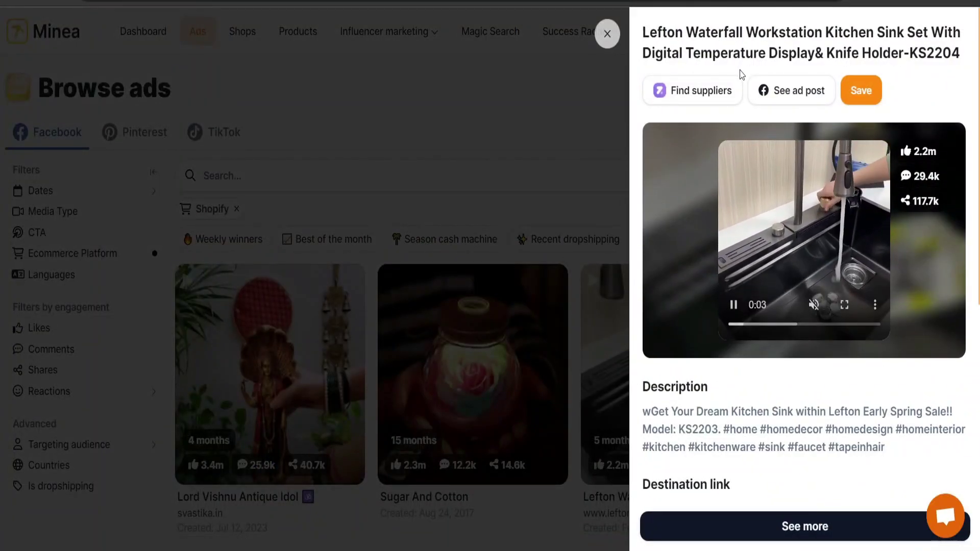
pyautogui.rightClick(694, 95)
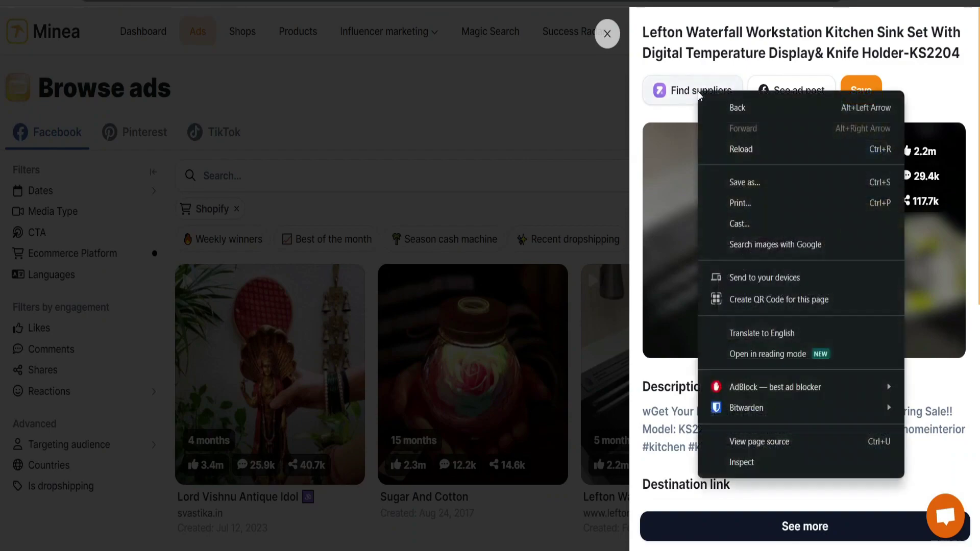
pyautogui.click(678, 92)
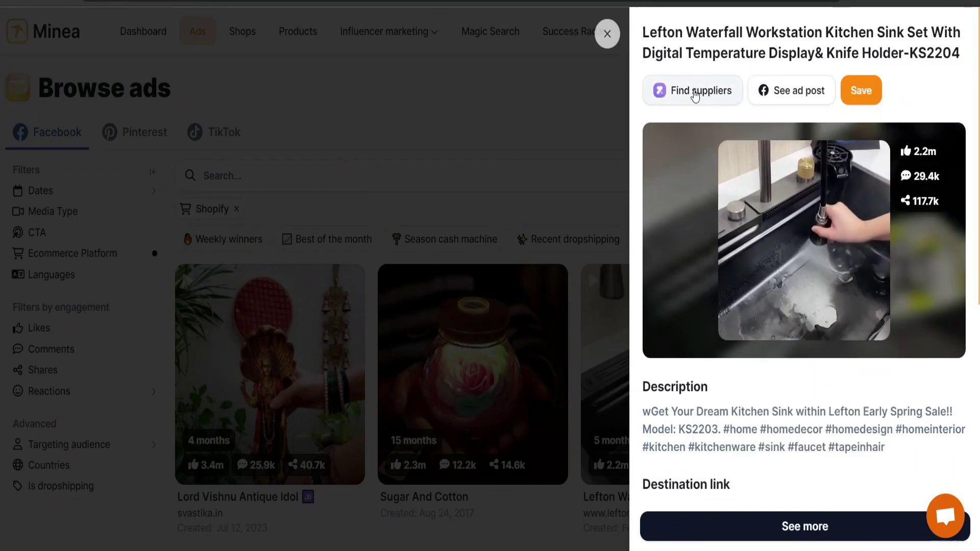
pyautogui.click(696, 95)
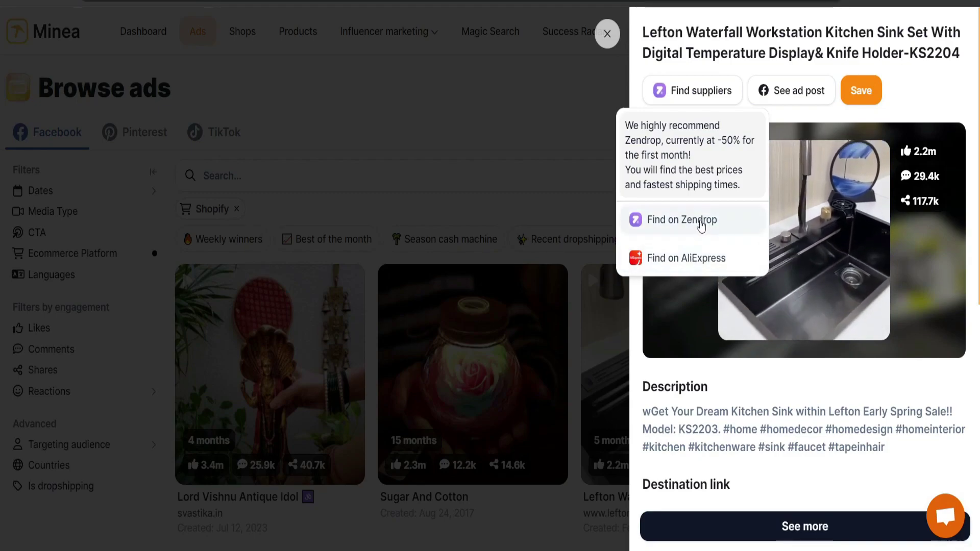
# - Search AliExpress for suppliers using the seventh sink photo, then close the results
pyautogui.rightClick(675, 262)
pyautogui.click(640, 257)
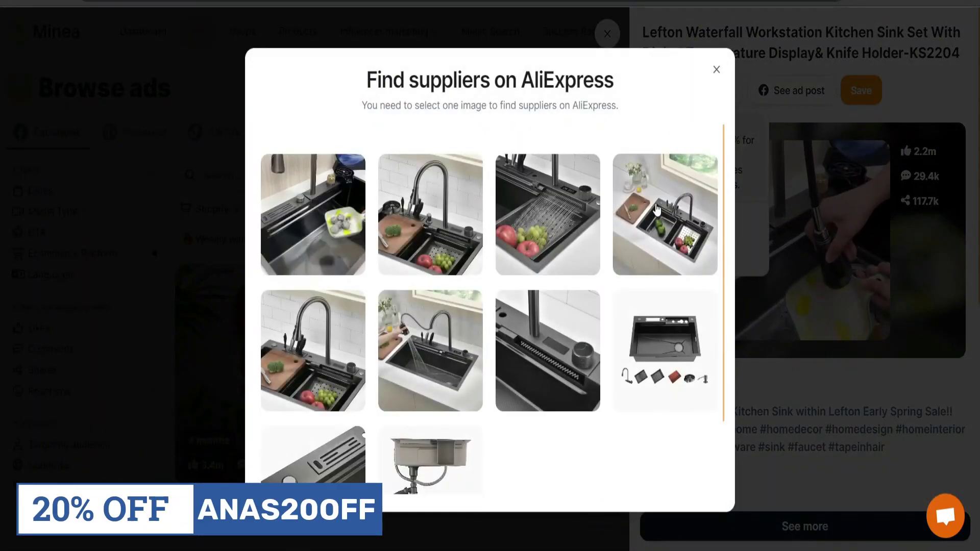
pyautogui.scroll(-2, 561, 307)
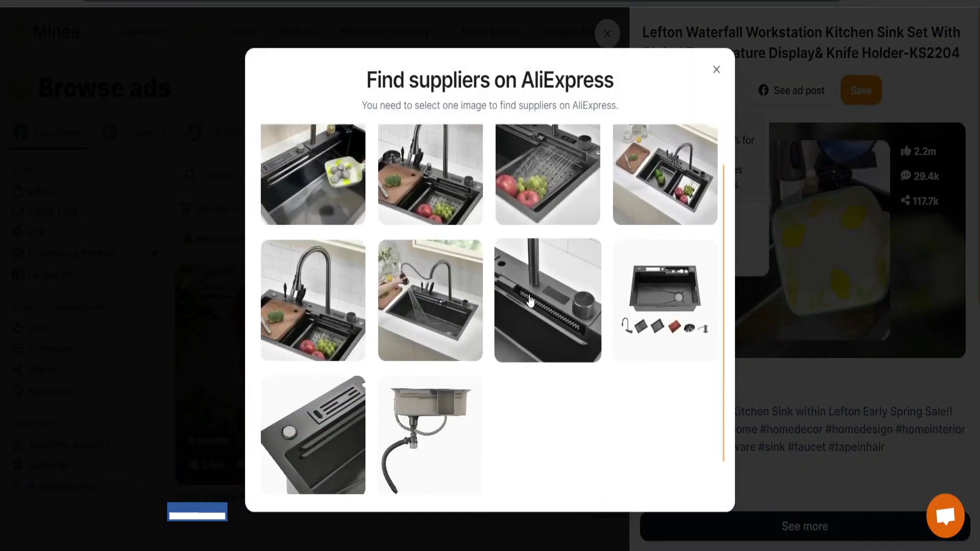
pyautogui.scroll(2, 525, 247)
pyautogui.click(509, 291)
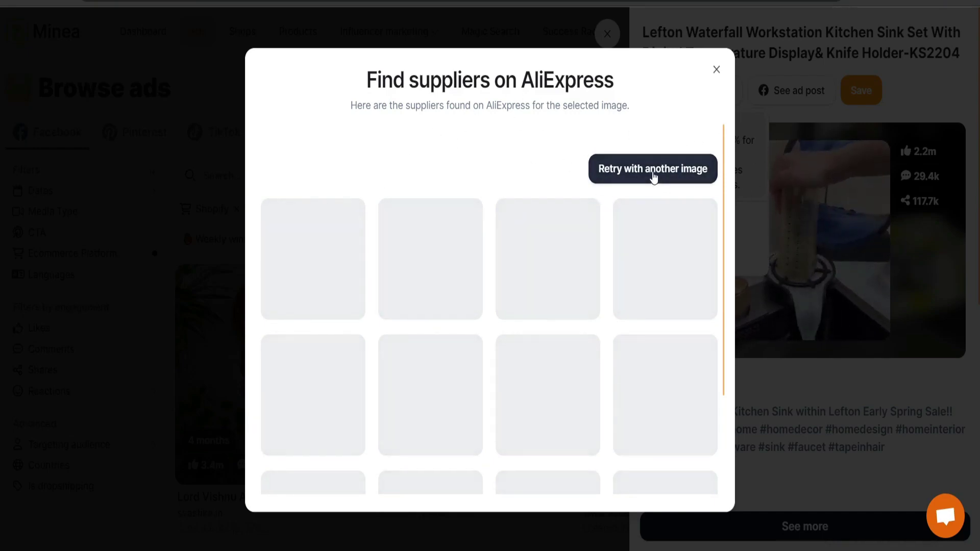
pyautogui.click(714, 71)
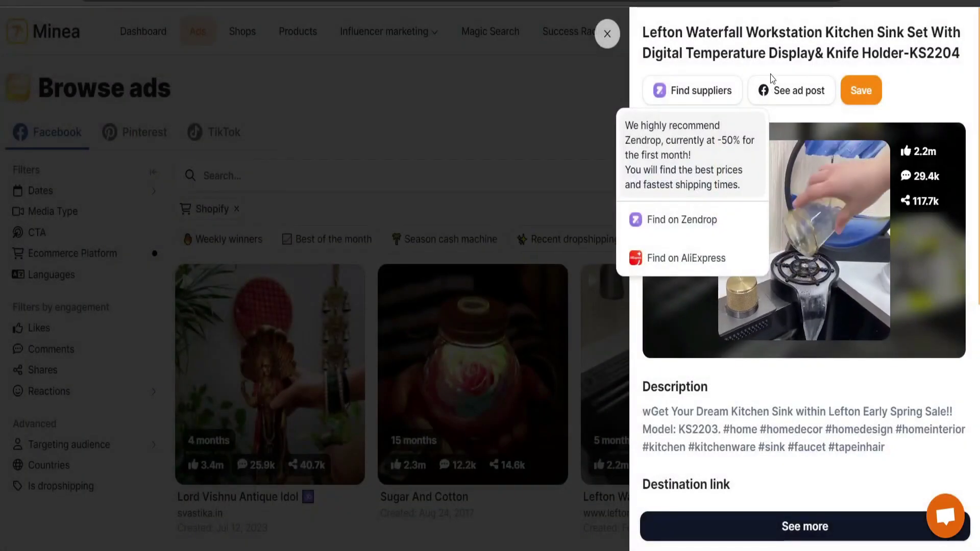
# - Rerun the AliExpress supplier search with the first sink image, browse matches from US $459.85, and close them
pyautogui.click(711, 91)
pyautogui.click(711, 90)
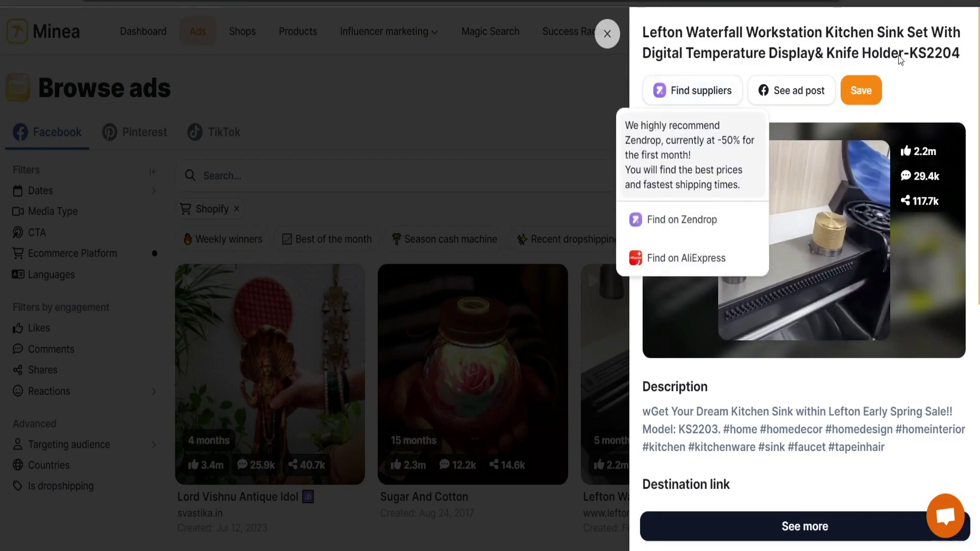
pyautogui.click(905, 76)
pyautogui.click(697, 97)
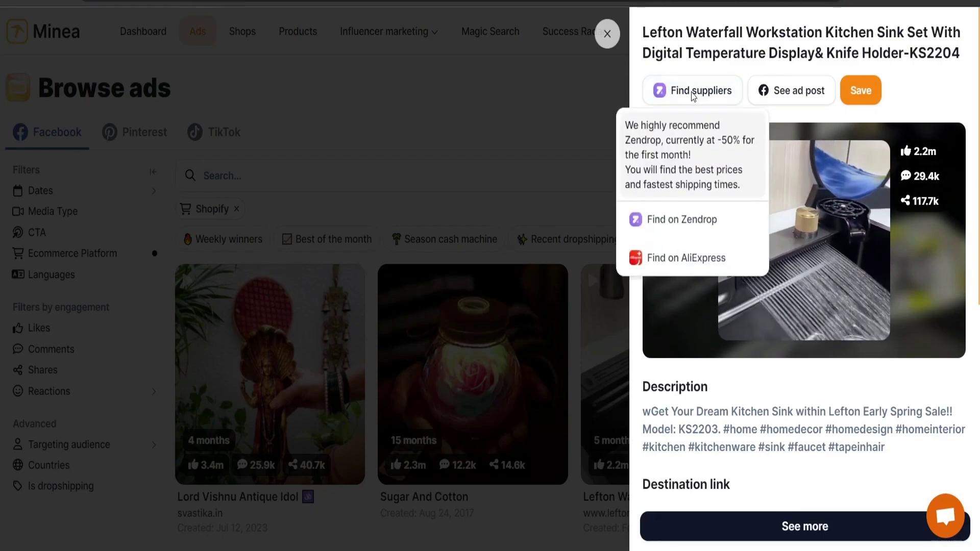
pyautogui.click(686, 256)
pyautogui.click(345, 232)
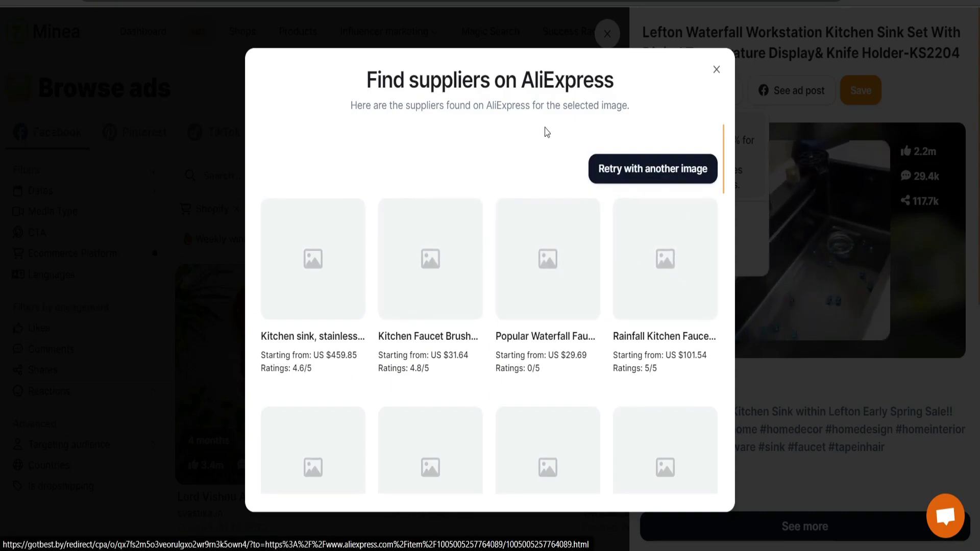
pyautogui.scroll(-5, 317, 312)
pyautogui.scroll(5, 546, 293)
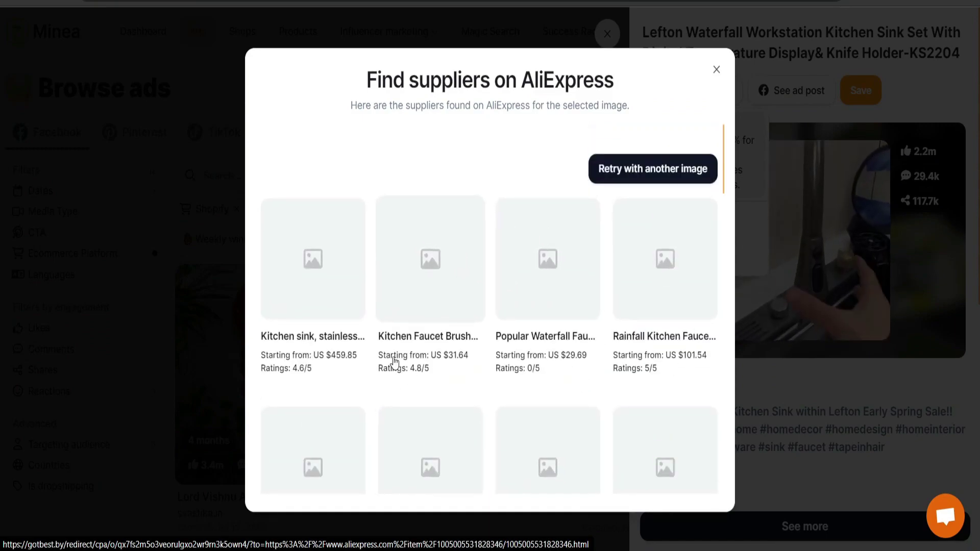
pyautogui.click(716, 70)
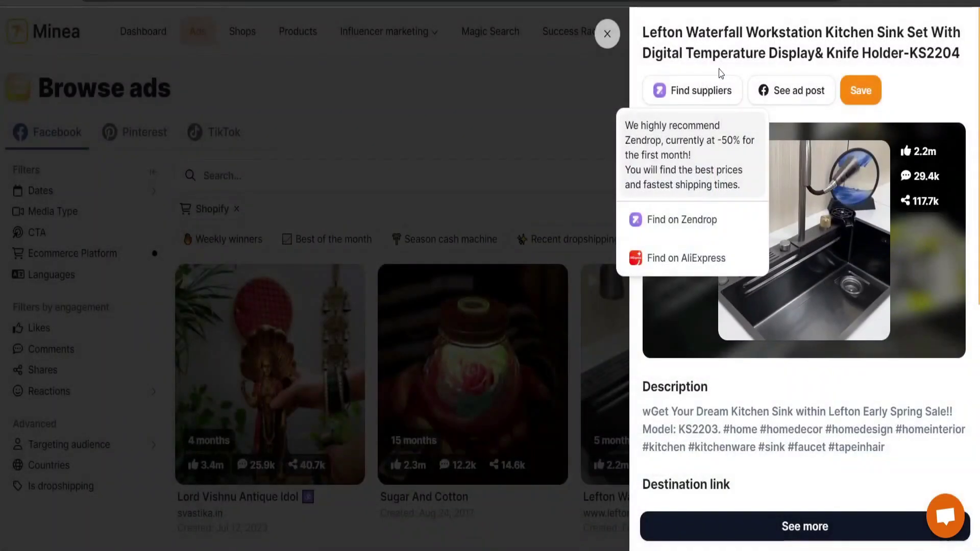
# - Dismiss the supplier options and scroll the ad panel to its destination link and information
pyautogui.click(897, 87)
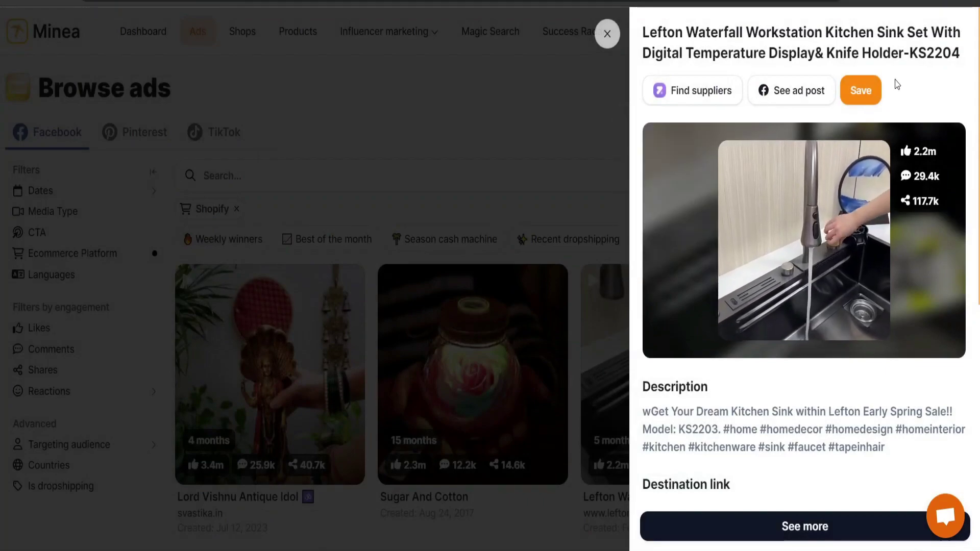
pyautogui.scroll(-5, 825, 269)
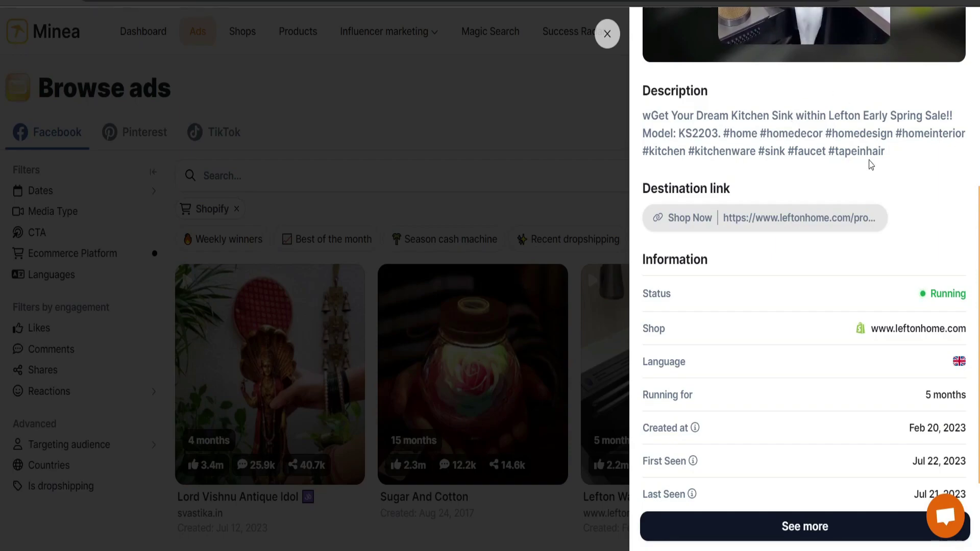
pyautogui.scroll(-1, 803, 210)
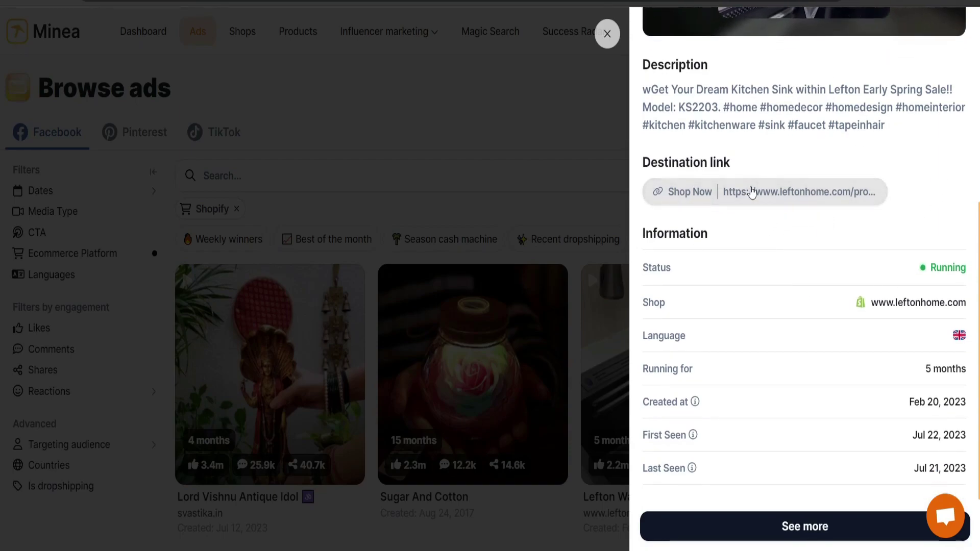
pyautogui.scroll(3, 827, 266)
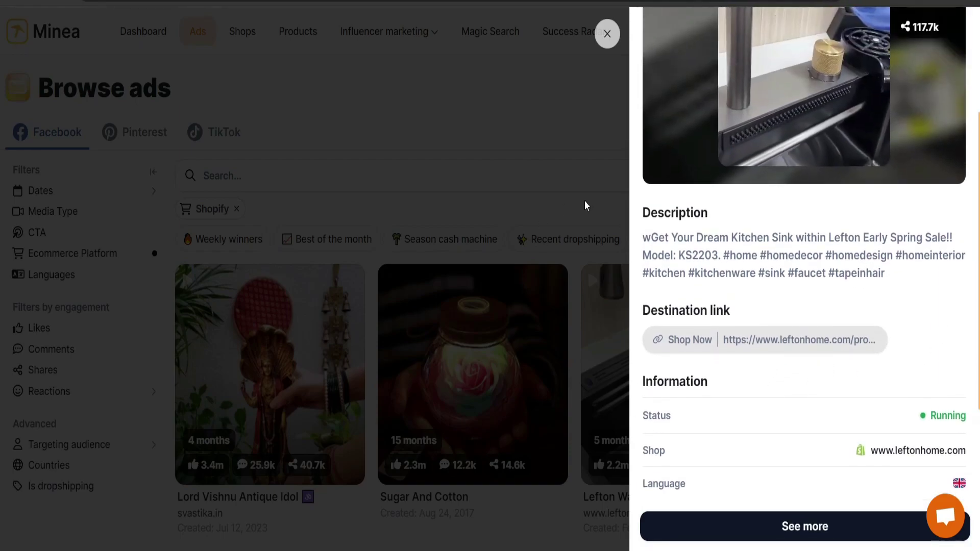
# - Open the ad's Shop Now link in a new tab and scroll the Lefton KS2204 product page
pyautogui.rightClick(700, 338)
pyautogui.click(771, 118)
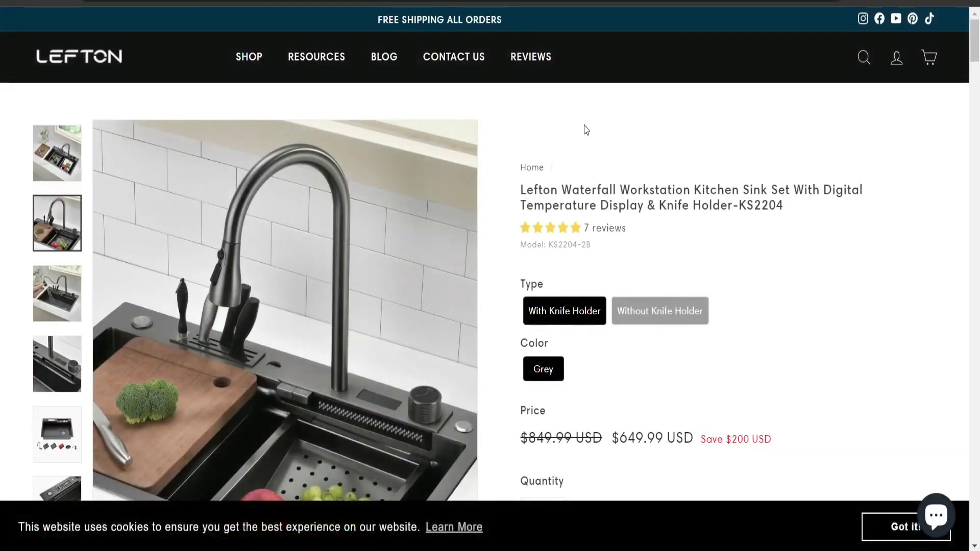
pyautogui.scroll(-4, 777, 247)
pyautogui.scroll(4, 761, 349)
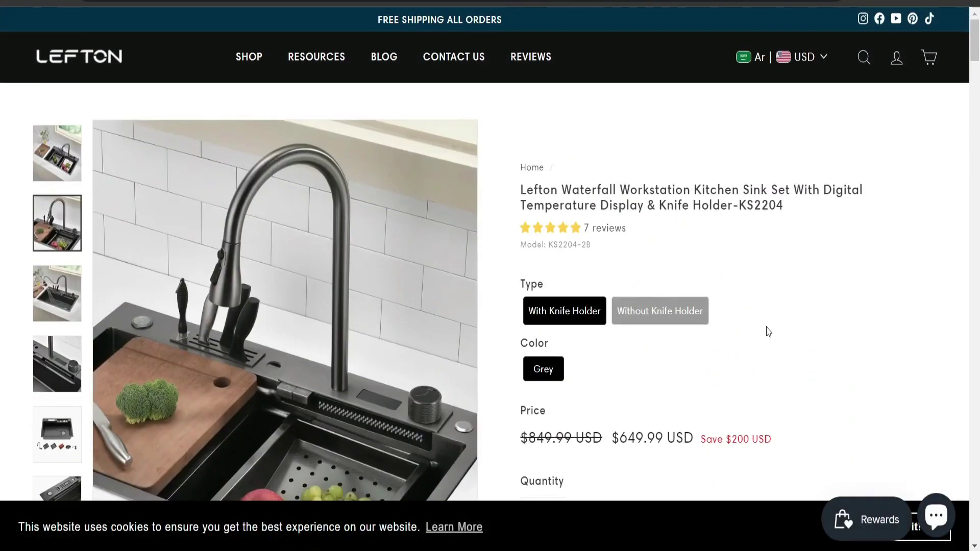
# - Look up AliExpress suppliers for the sink's first image, review matches from US $355.78, then close them
pyautogui.hotkey('ctrl', 'w')
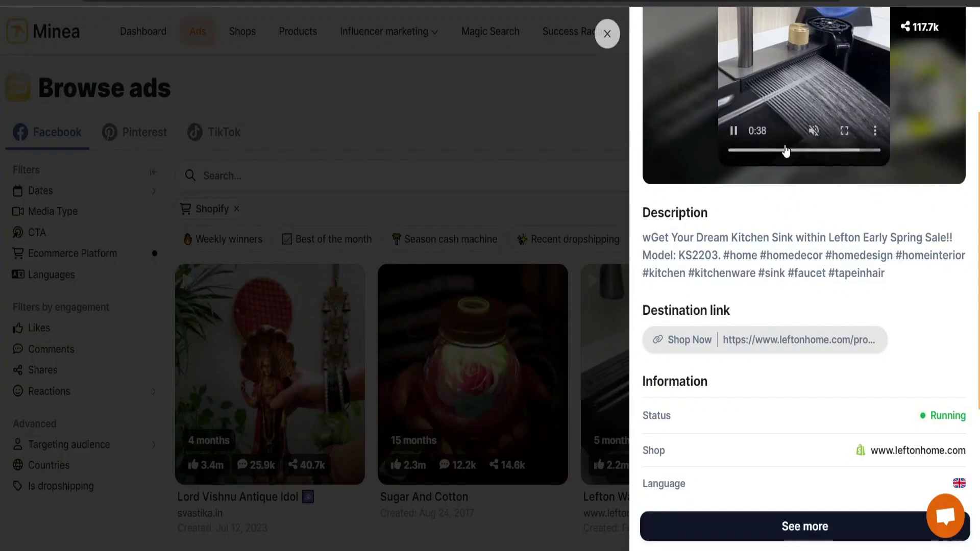
pyautogui.click(694, 91)
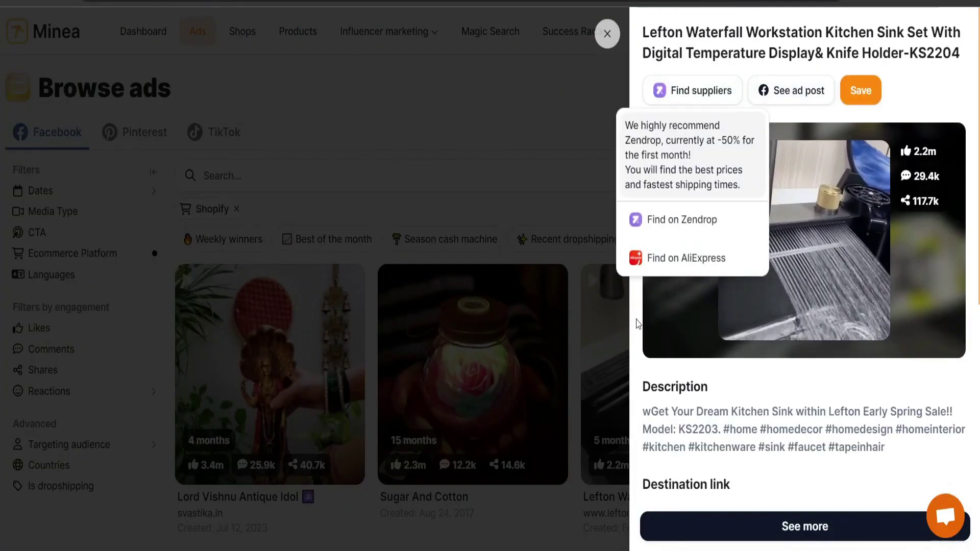
pyautogui.click(663, 257)
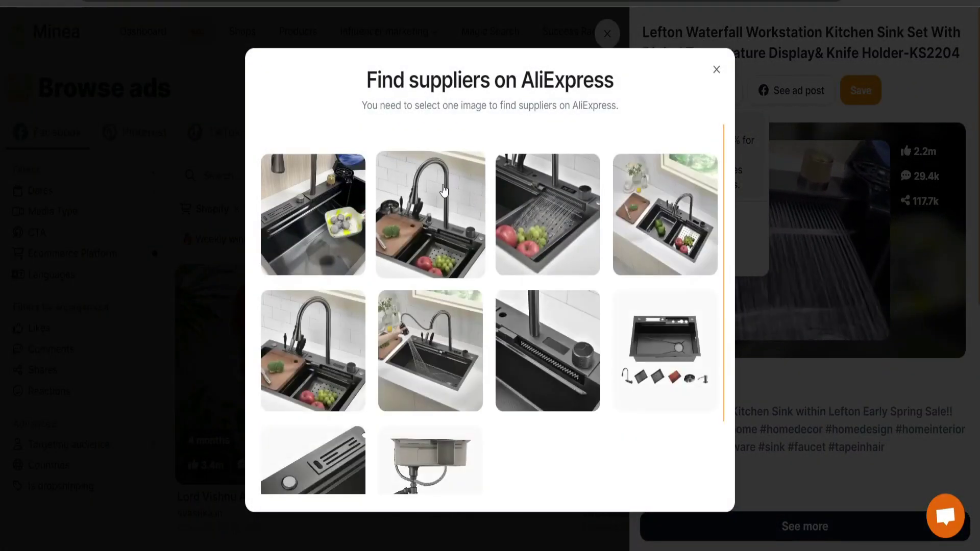
pyautogui.click(335, 201)
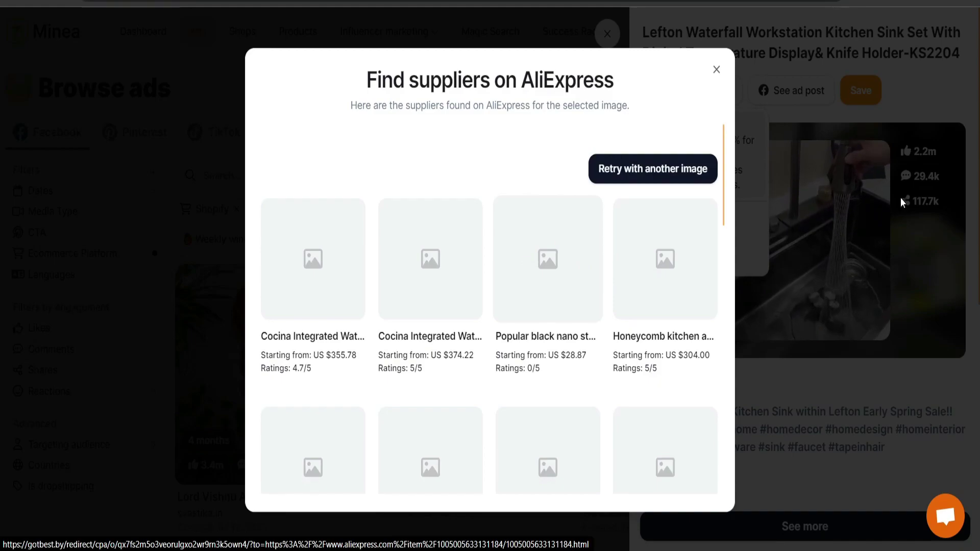
pyautogui.scroll(-3, 495, 270)
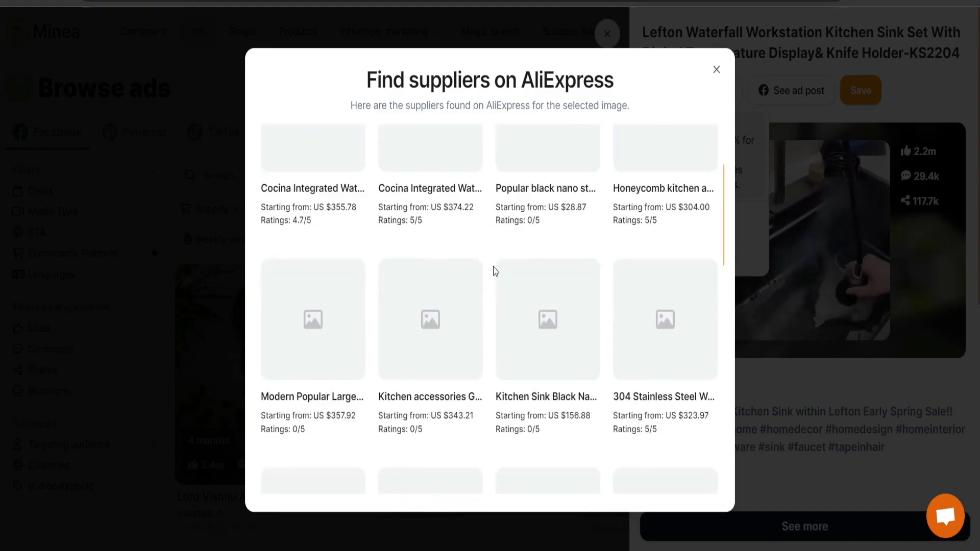
pyautogui.scroll(3, 494, 271)
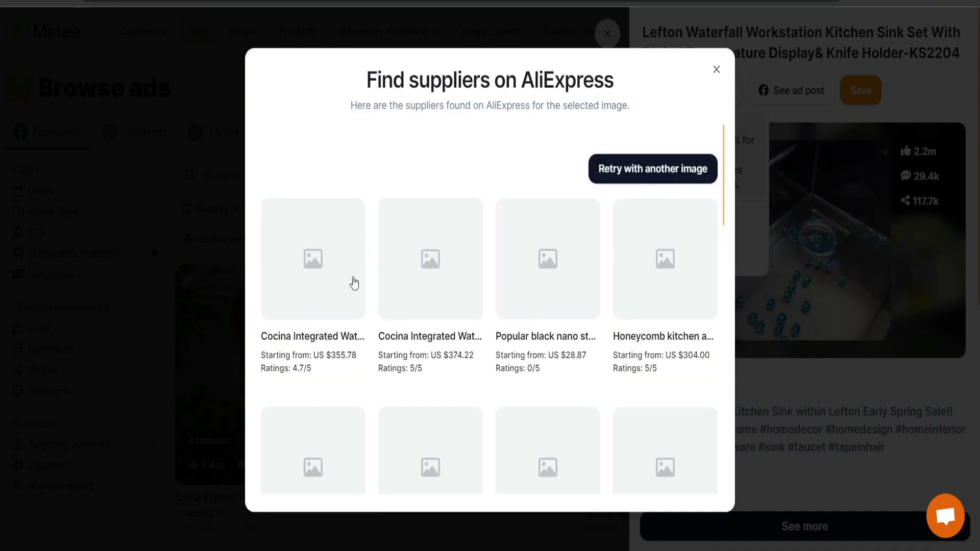
pyautogui.click(716, 69)
pyautogui.click(606, 33)
# - Close the sink ad panel, glance at Browse shops, then switch to Browse products
pyautogui.click(606, 33)
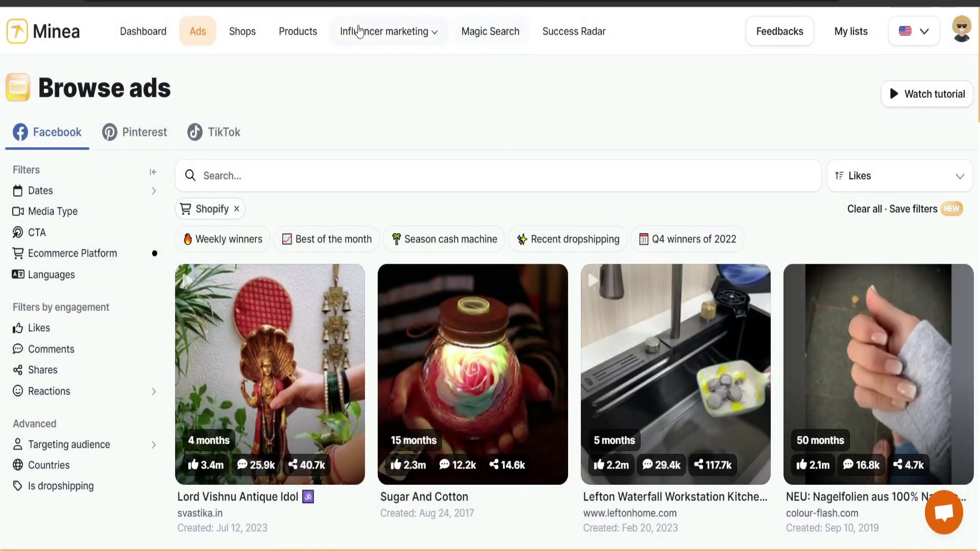
pyautogui.click(249, 36)
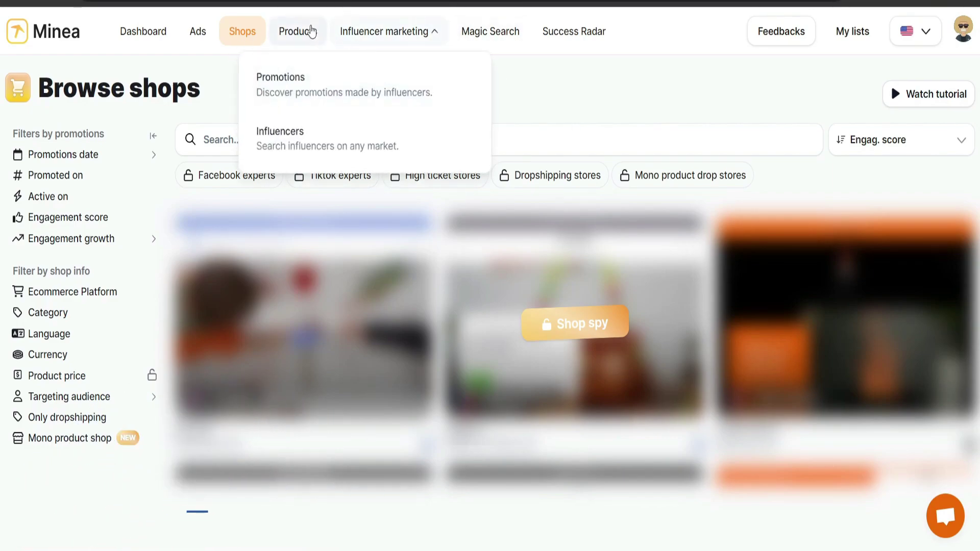
pyautogui.click(292, 18)
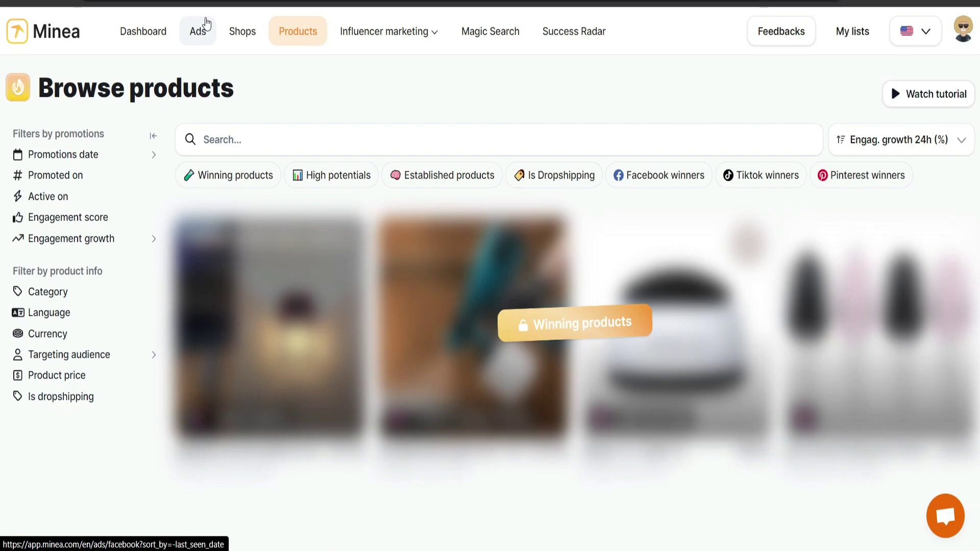
# - Visit Magic Search, dismiss its tutorial video, then return to the Dashboard
pyautogui.click(486, 44)
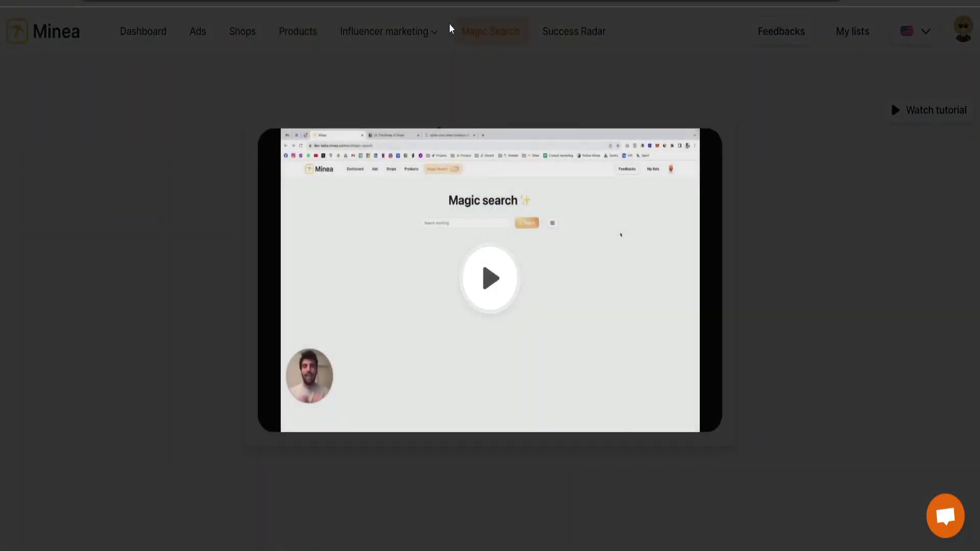
pyautogui.click(598, 88)
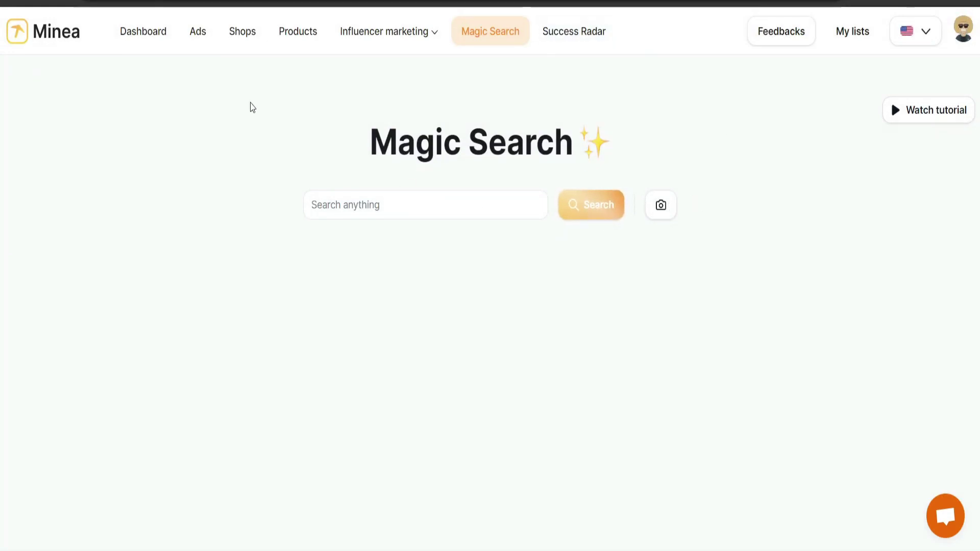
pyautogui.click(144, 36)
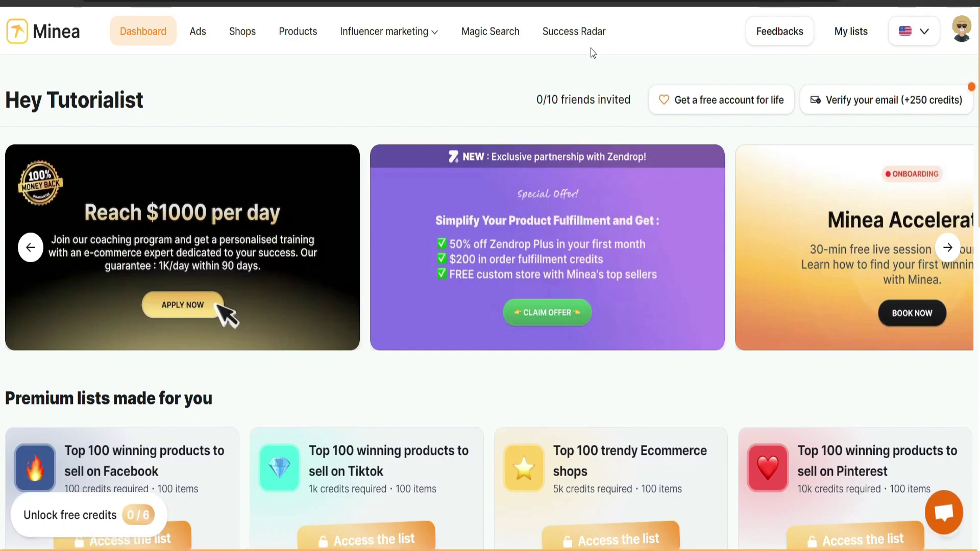
pyautogui.click(194, 33)
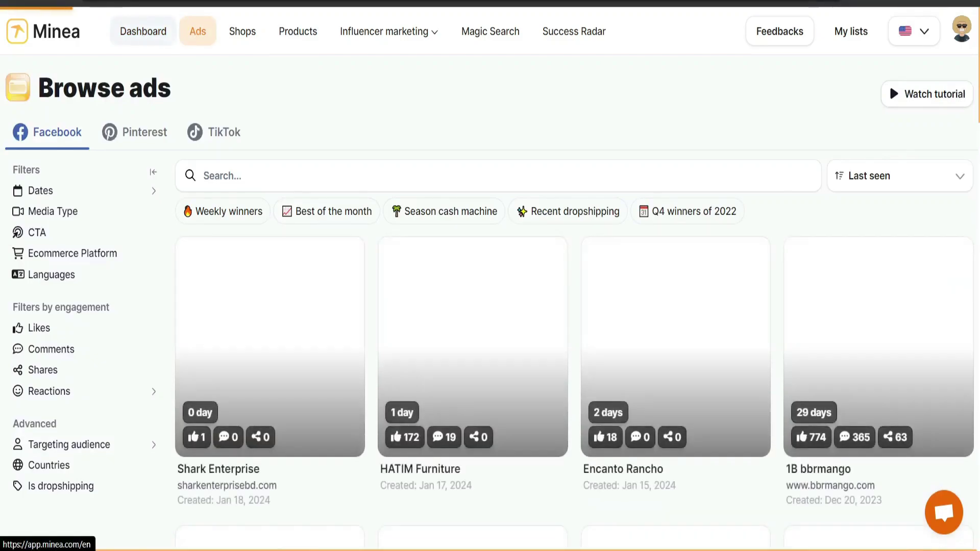
pyautogui.click(140, 32)
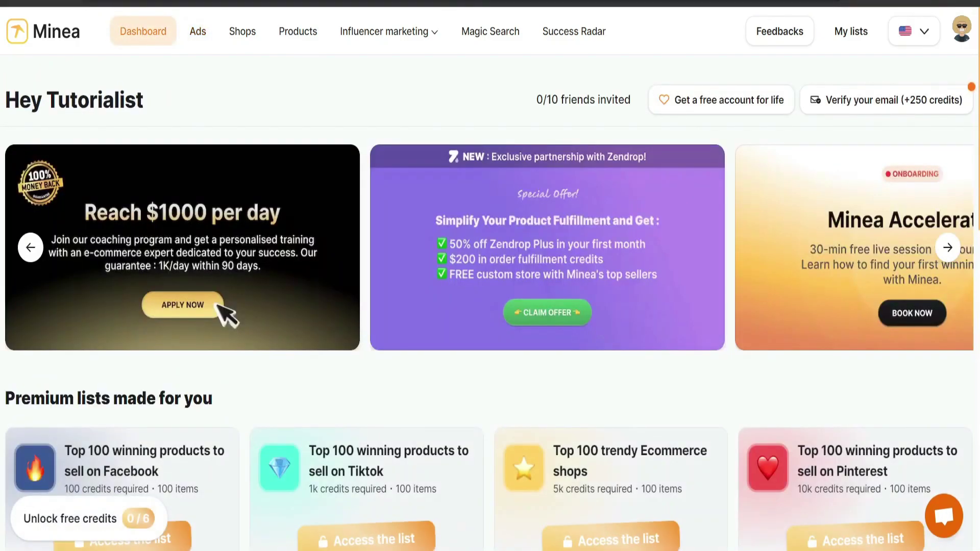